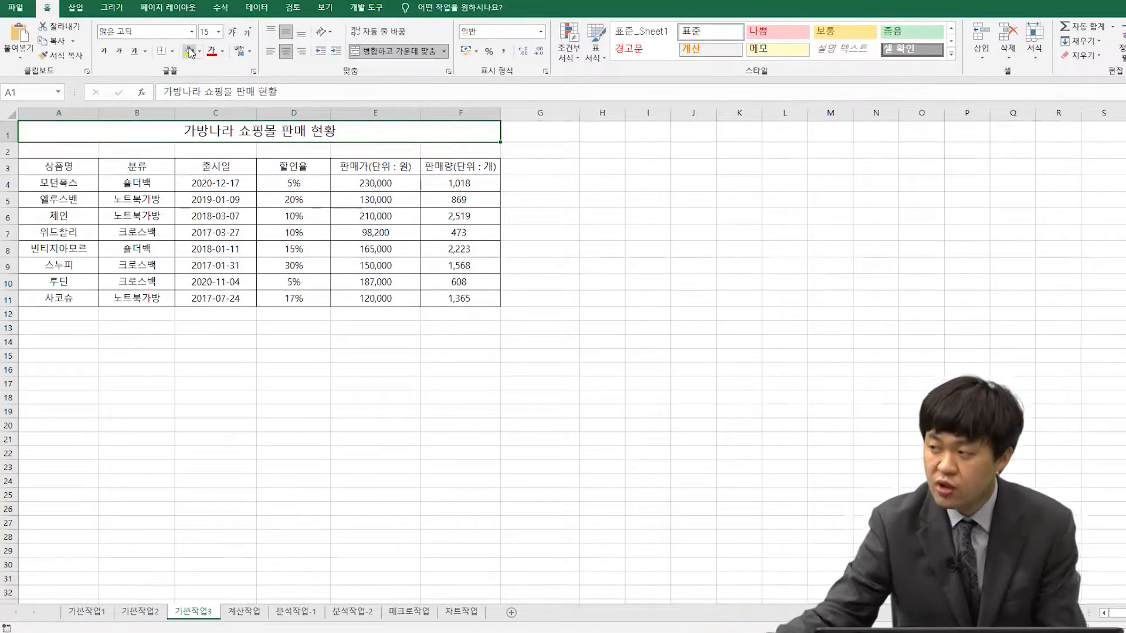
# - Start a new conditional formatting rule for cells A4:F11 that uses a formula to determine which cells to format
pyautogui.click(60, 182)
pyautogui.moveTo(61, 182); pyautogui.dragTo(469, 300)
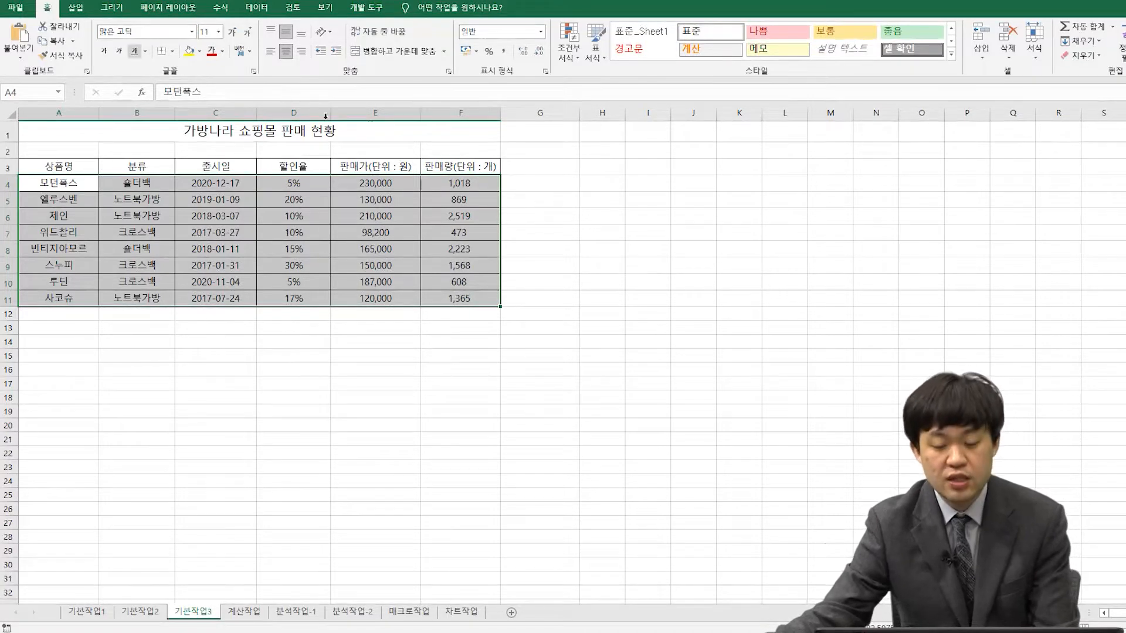
pyautogui.click(577, 59)
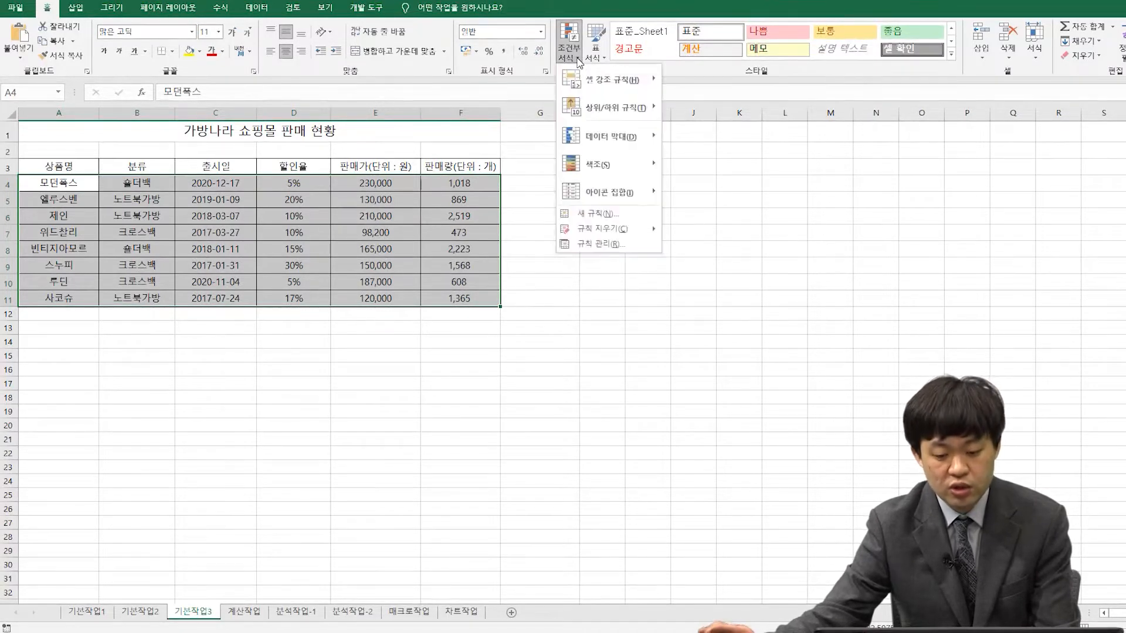
pyautogui.click(610, 221)
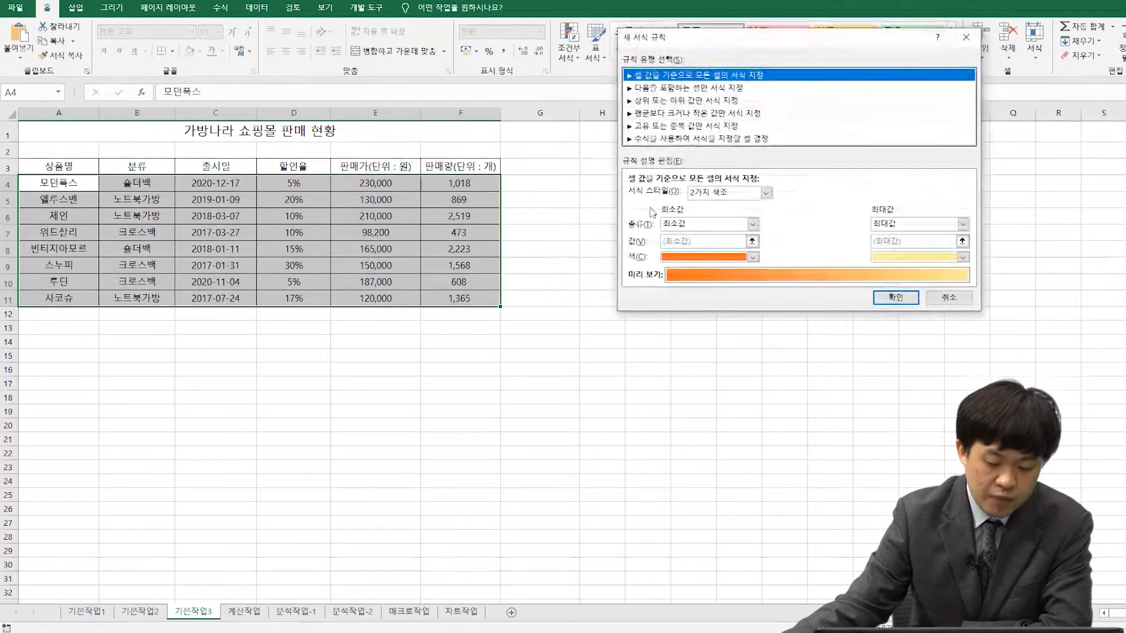
pyautogui.click(681, 139)
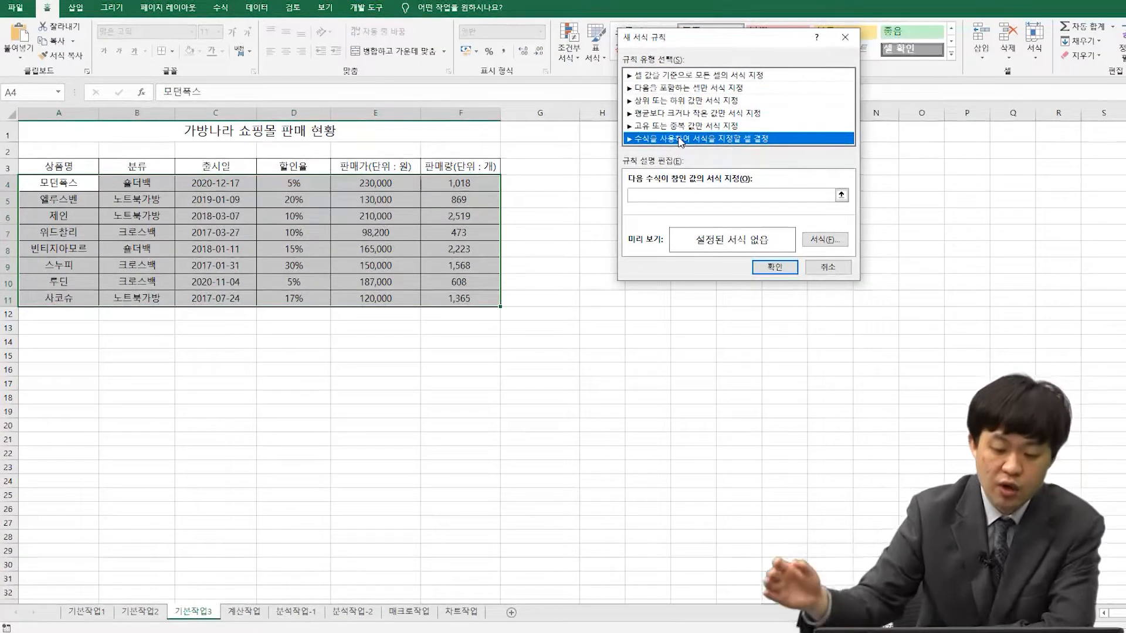
# - Enter =or($B$4="숄더백",$D$4>20%) as the rule's formula, leaving both cell references fully absolute
pyautogui.click(659, 195)
pyautogui.write('=')
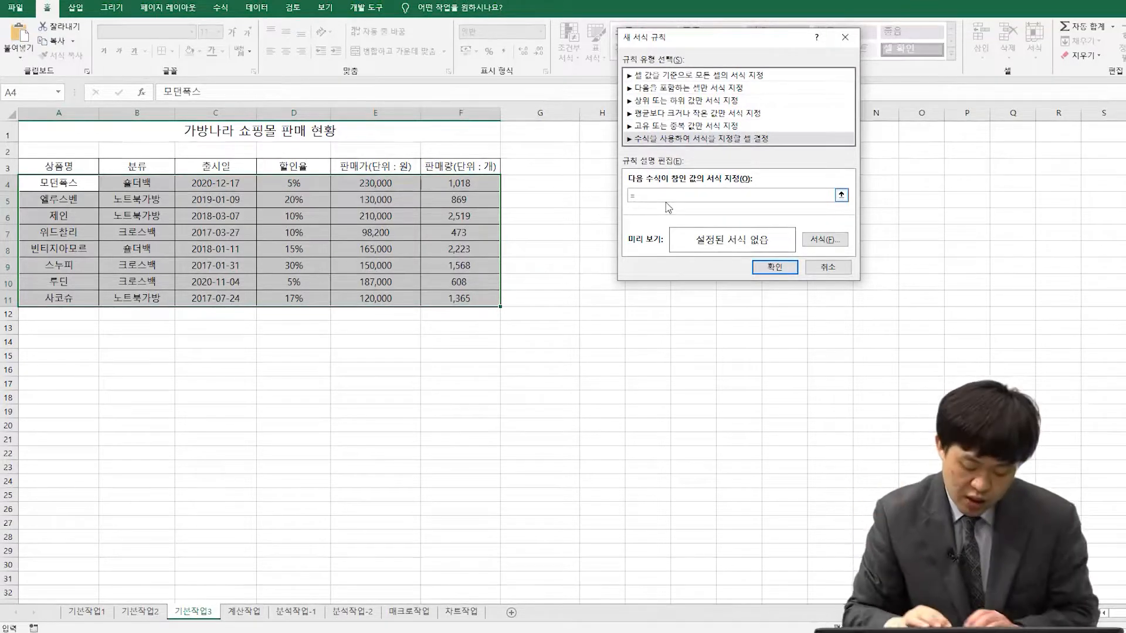
pyautogui.write('or')
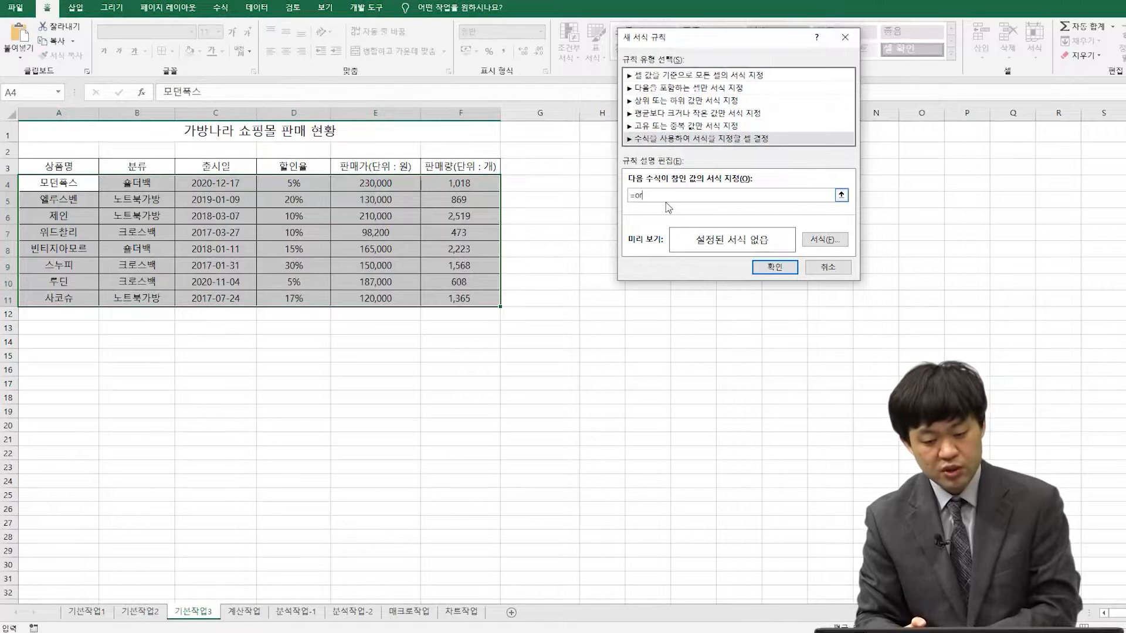
pyautogui.write('(')
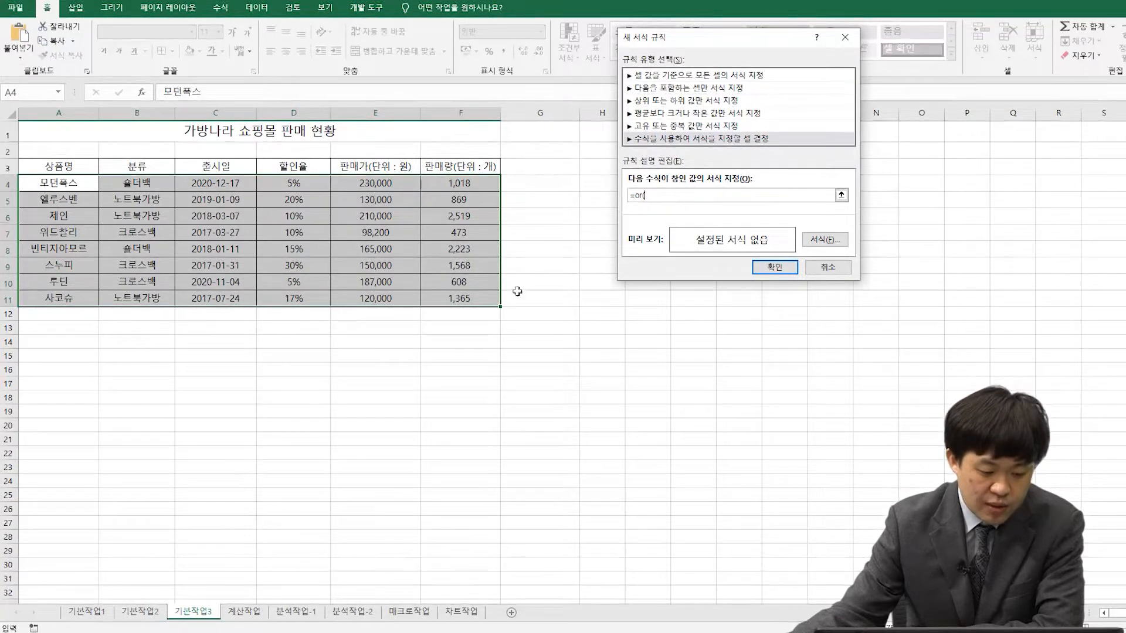
pyautogui.click(144, 183)
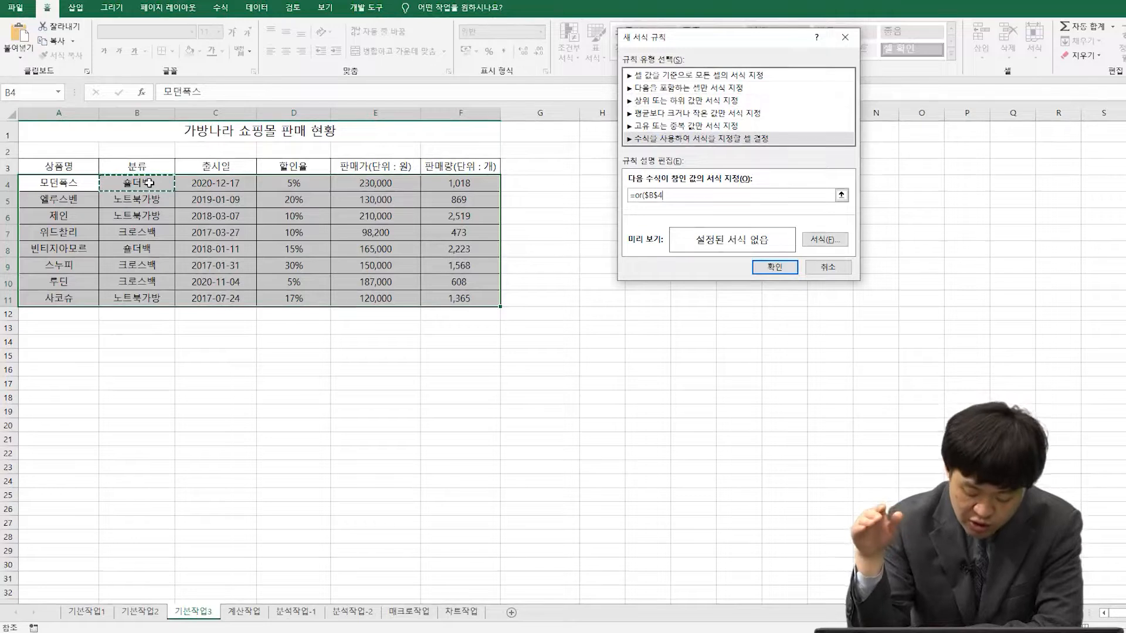
pyautogui.write('=')
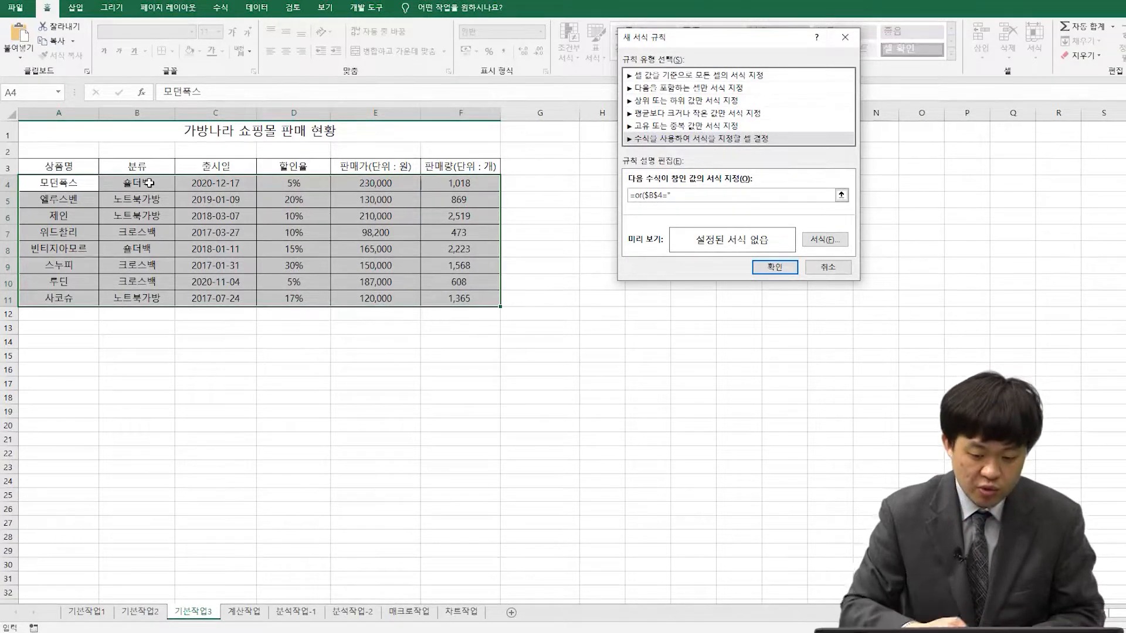
pyautogui.write('숄더백')
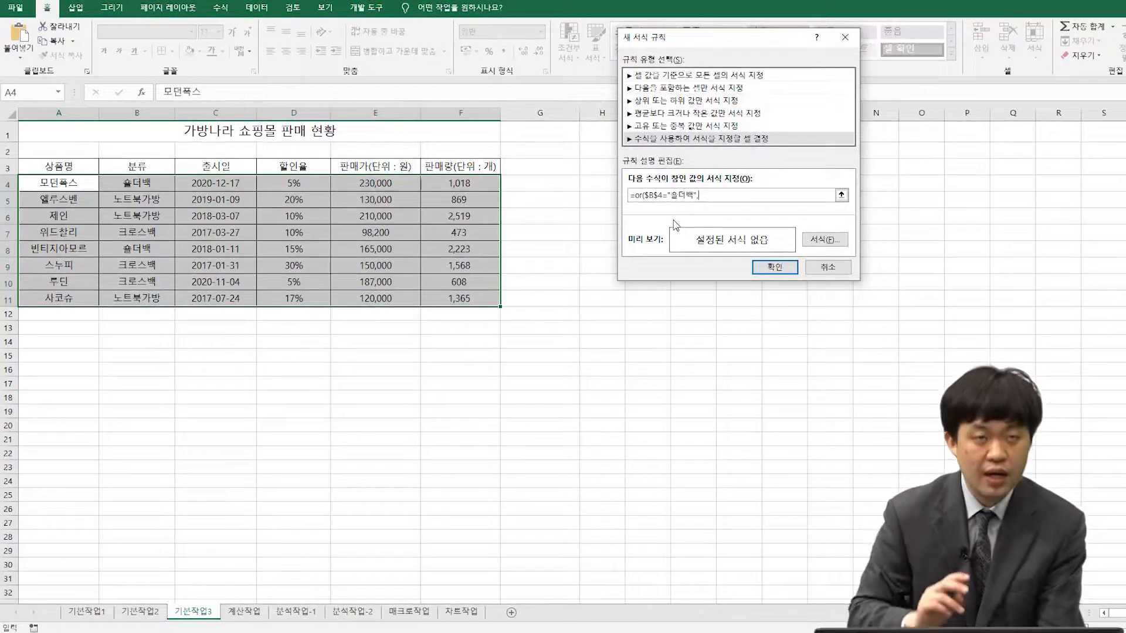
pyautogui.write(',')
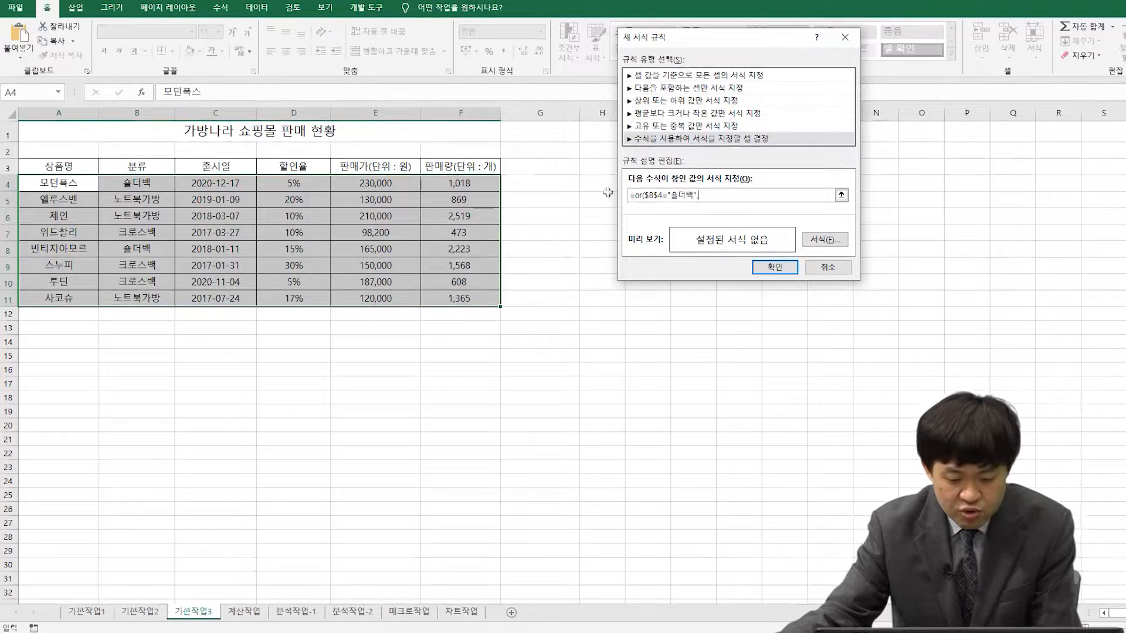
pyautogui.click(292, 183)
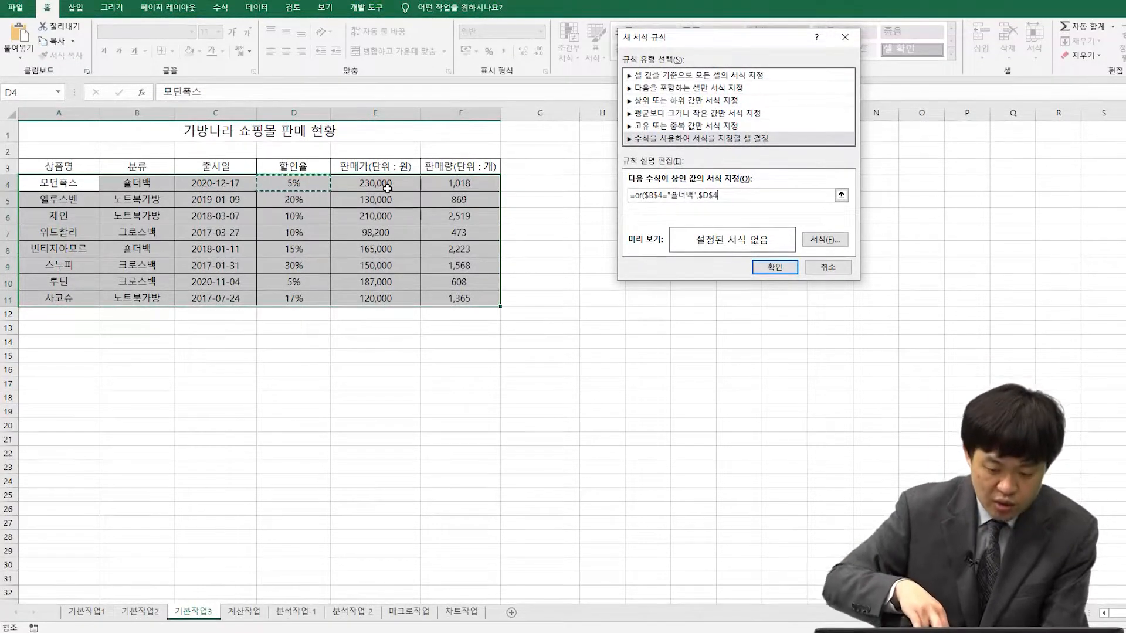
pyautogui.write('>20%')
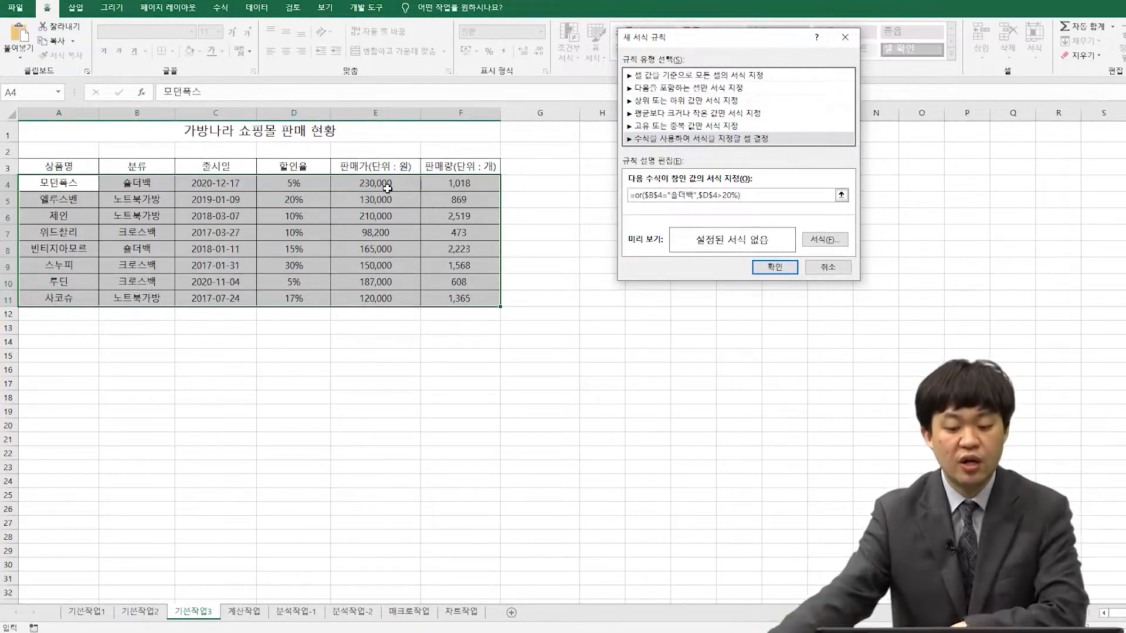
# - Set the rule's format to a bold (굵게) font in standard blue and apply the rule to A4:F11
pyautogui.click(827, 240)
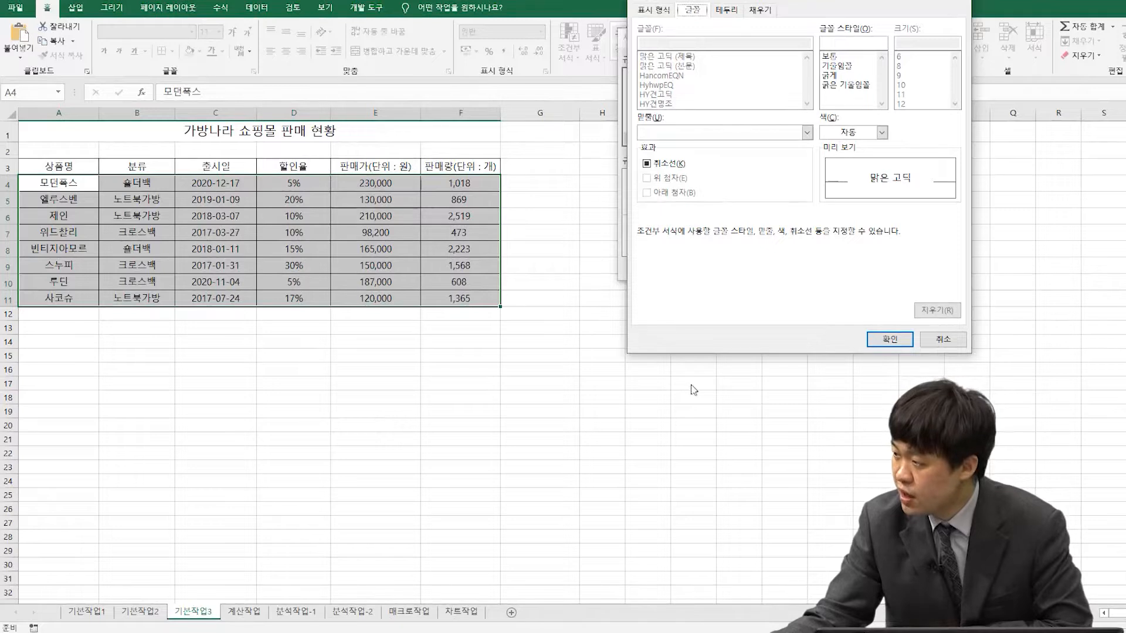
pyautogui.click(841, 77)
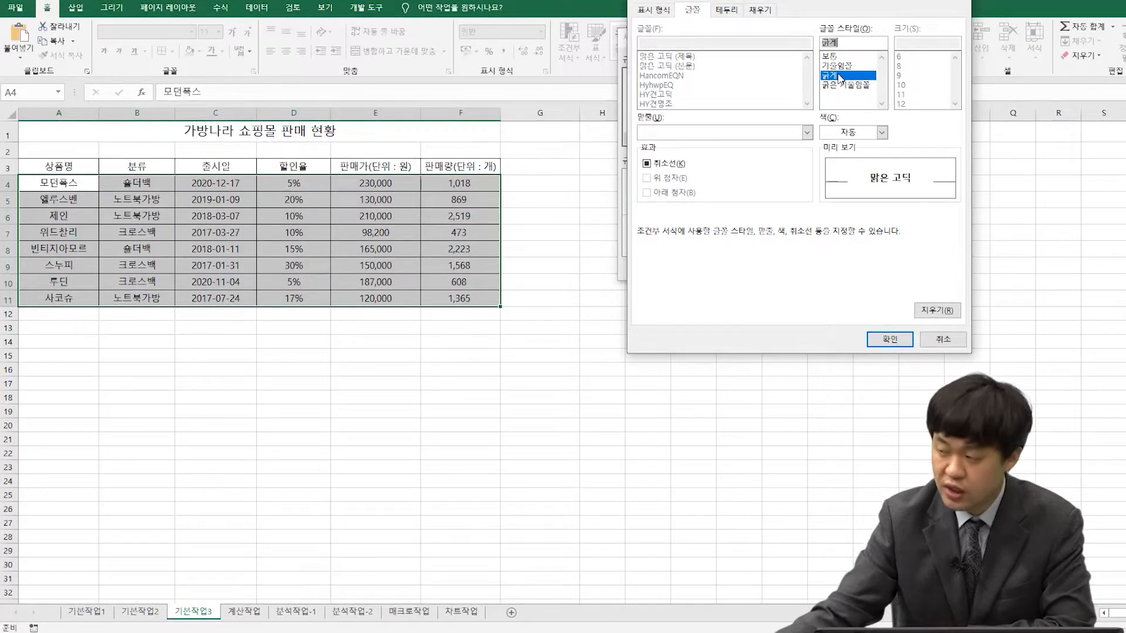
pyautogui.click(851, 134)
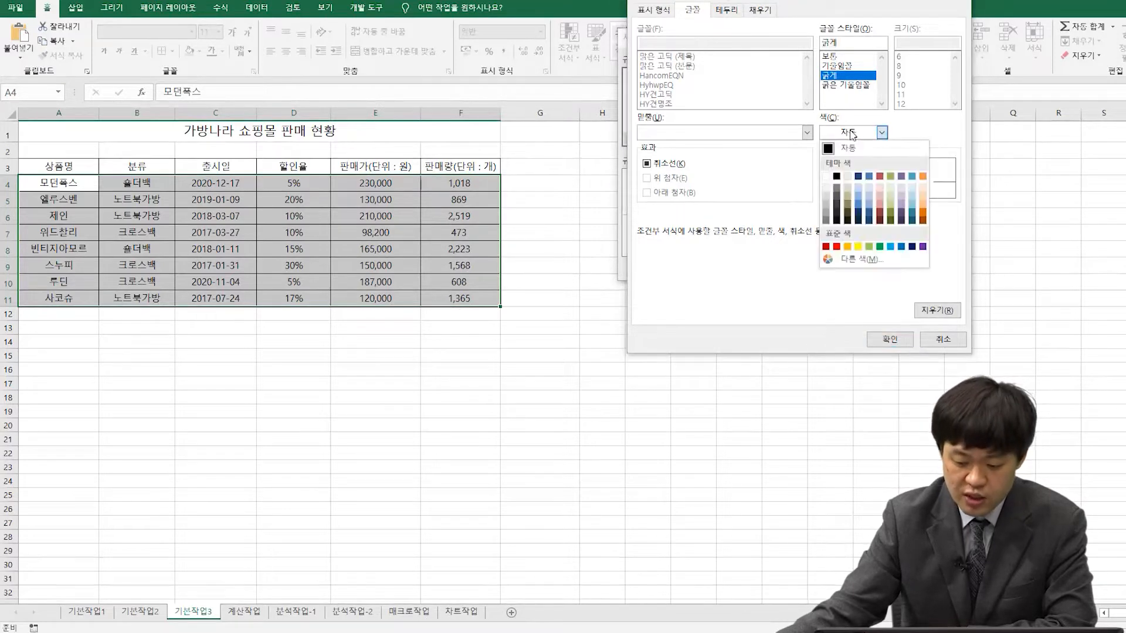
pyautogui.click(901, 247)
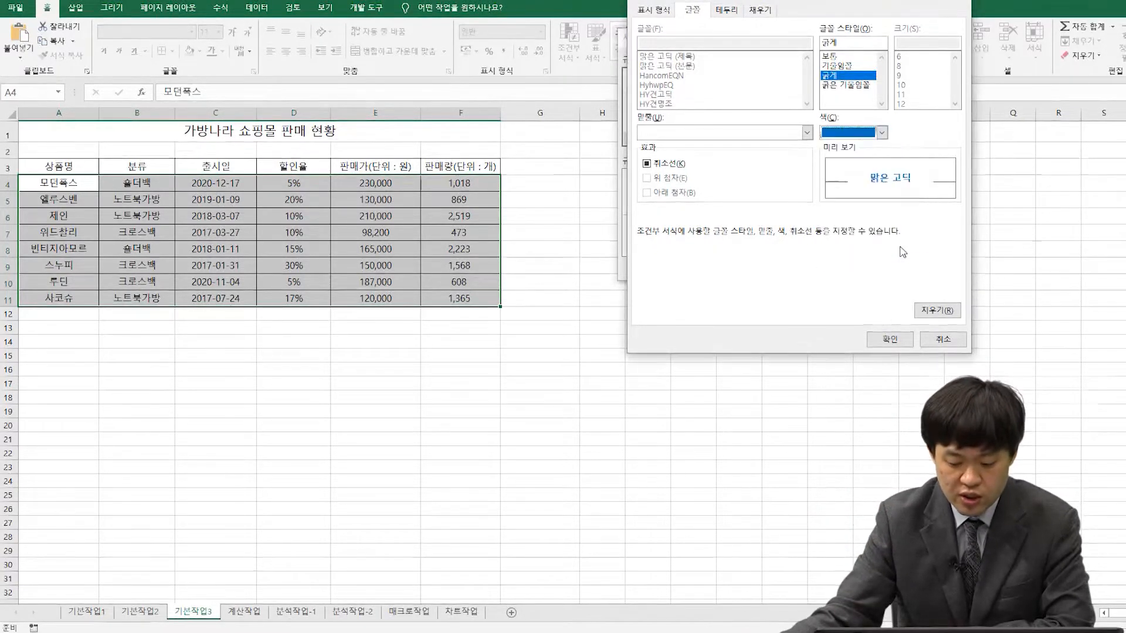
pyautogui.click(889, 340)
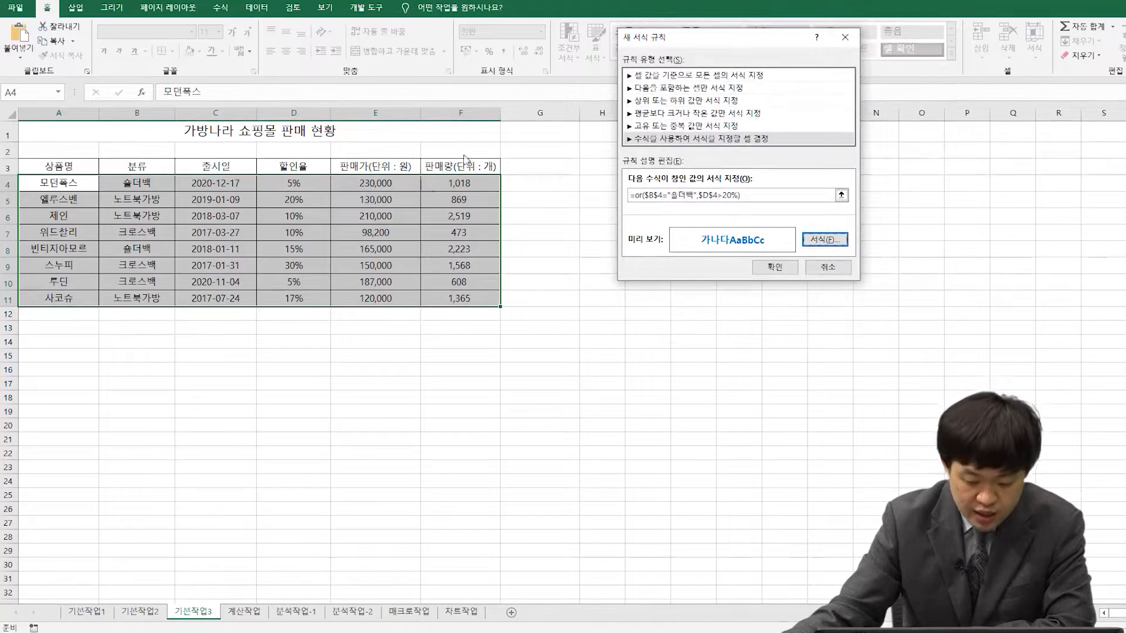
pyautogui.click(765, 272)
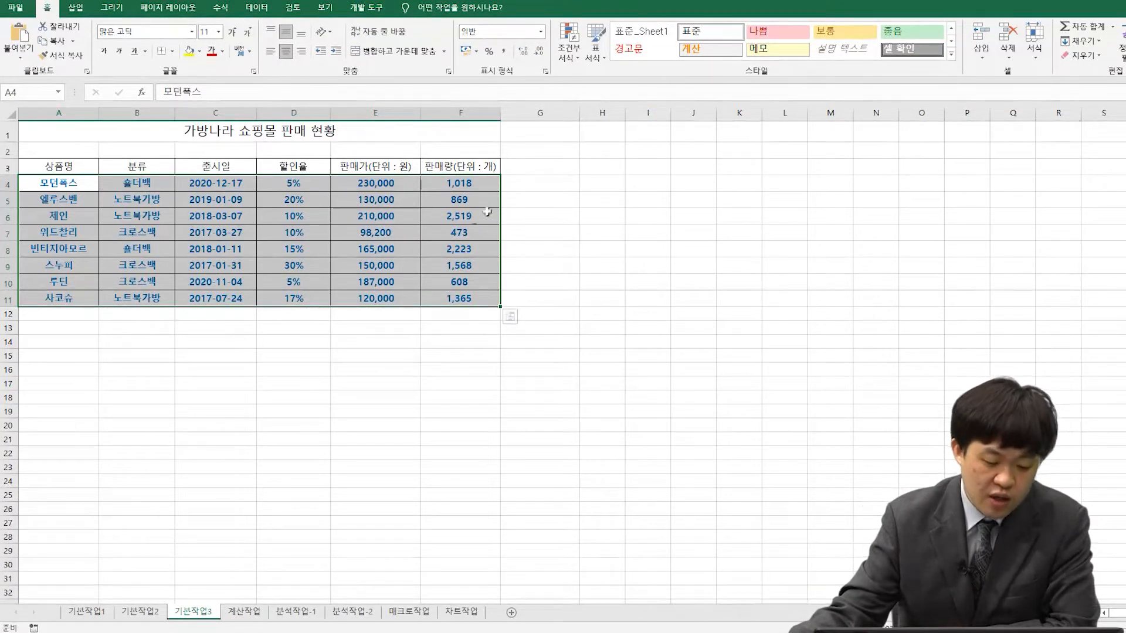
pyautogui.moveTo(63, 160); pyautogui.dragTo(463, 297)
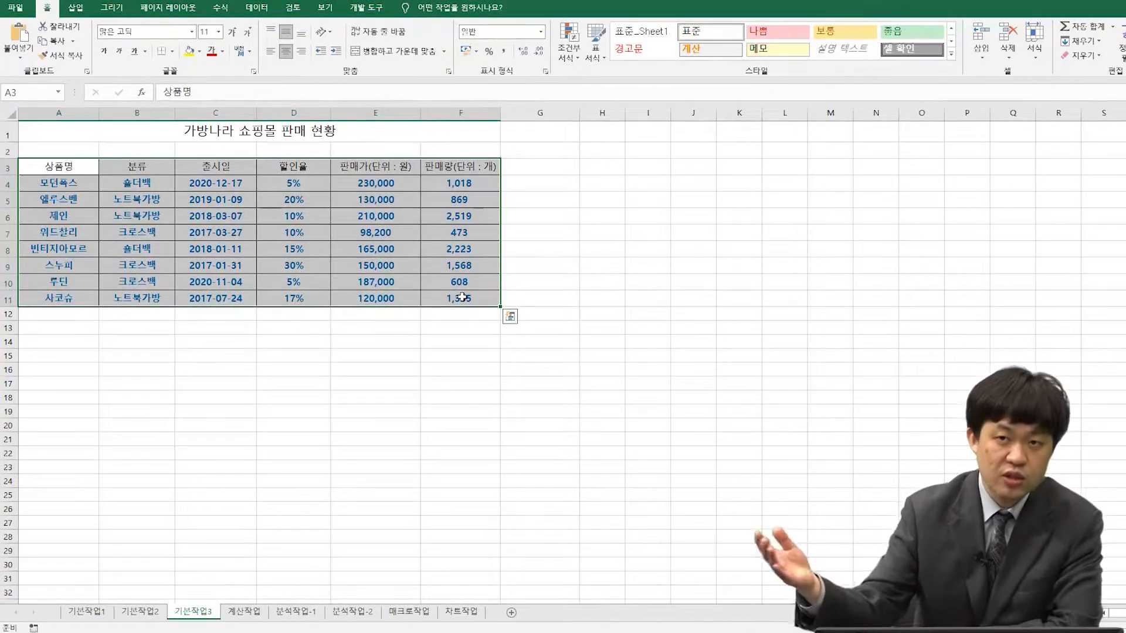
pyautogui.click(456, 354)
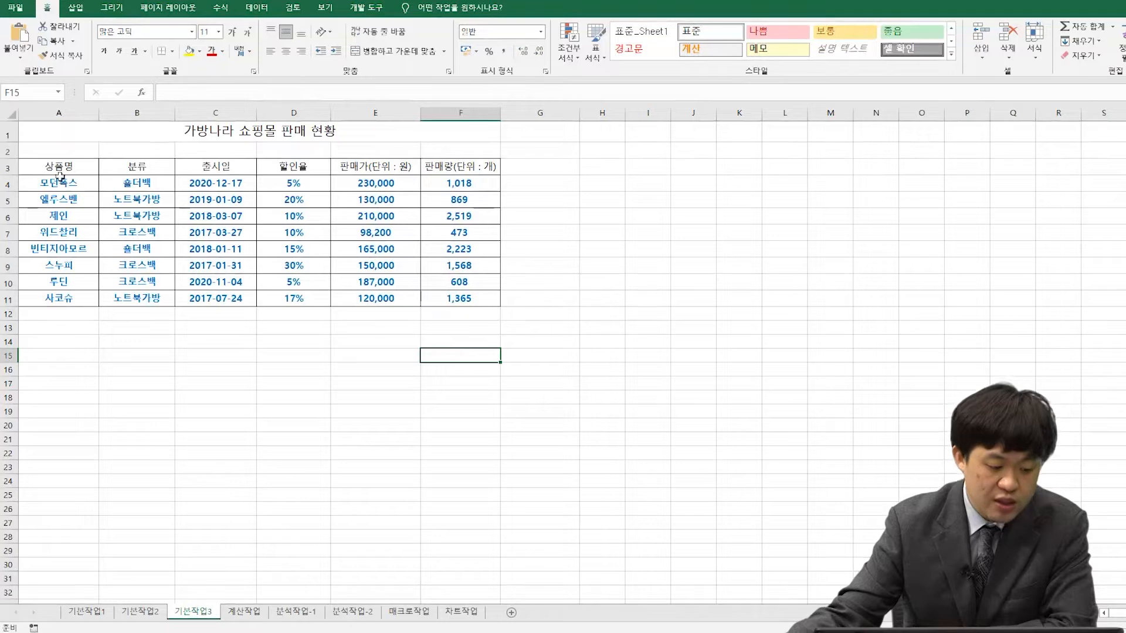
# - Select A4:F11 and delete its existing OR formula rule in the conditional formatting rules manager
pyautogui.moveTo(55, 183); pyautogui.dragTo(473, 301)
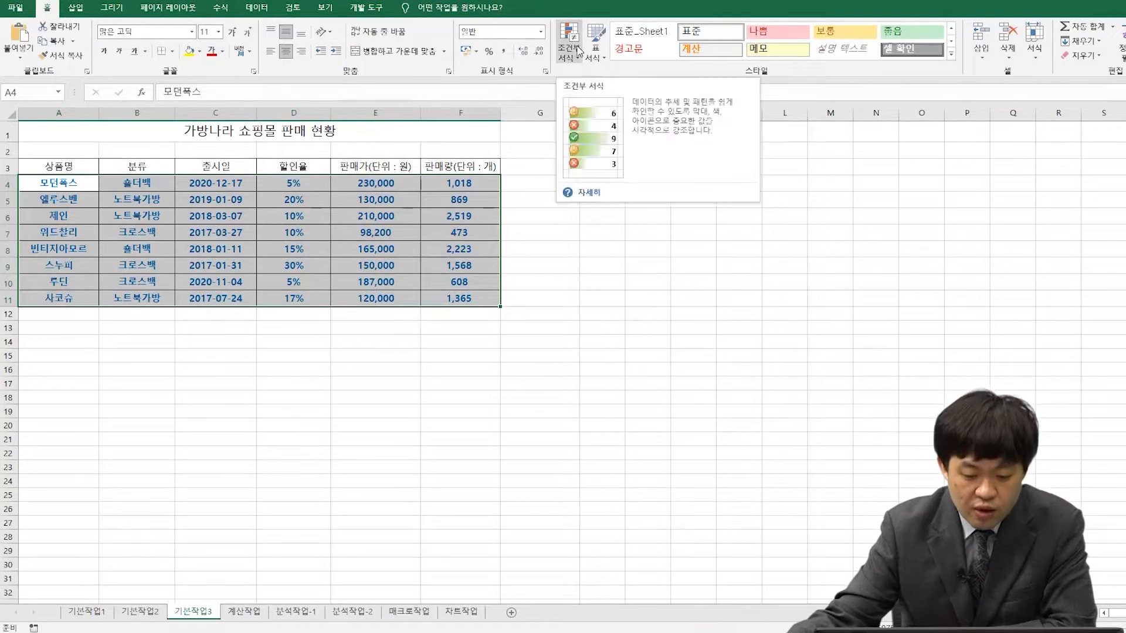
pyautogui.click(578, 48)
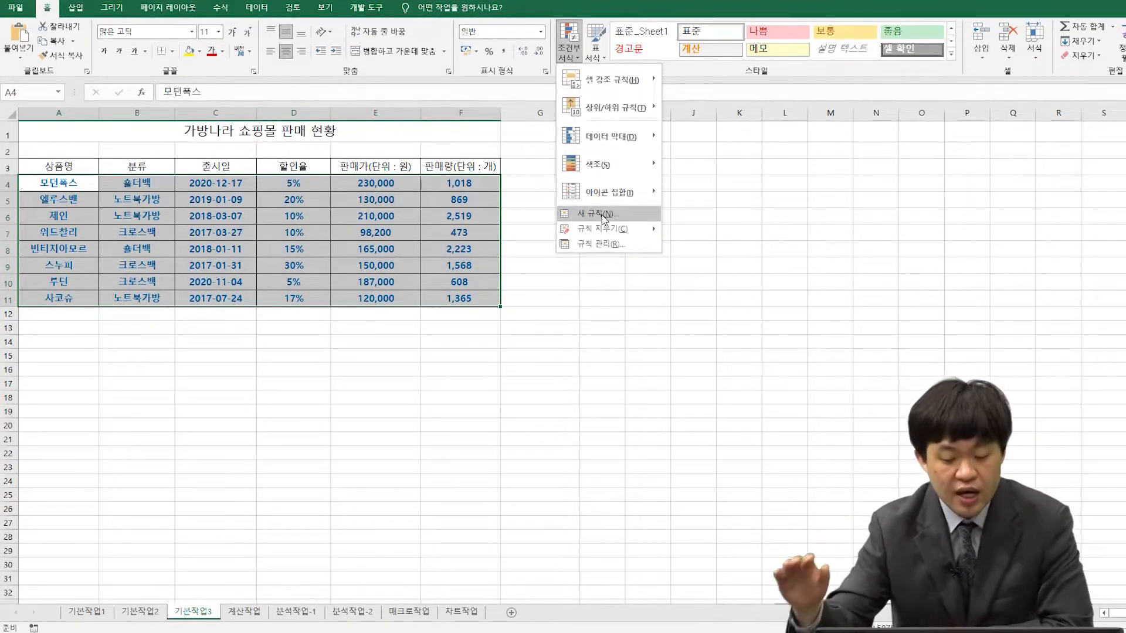
pyautogui.click(588, 245)
pyautogui.click(660, 148)
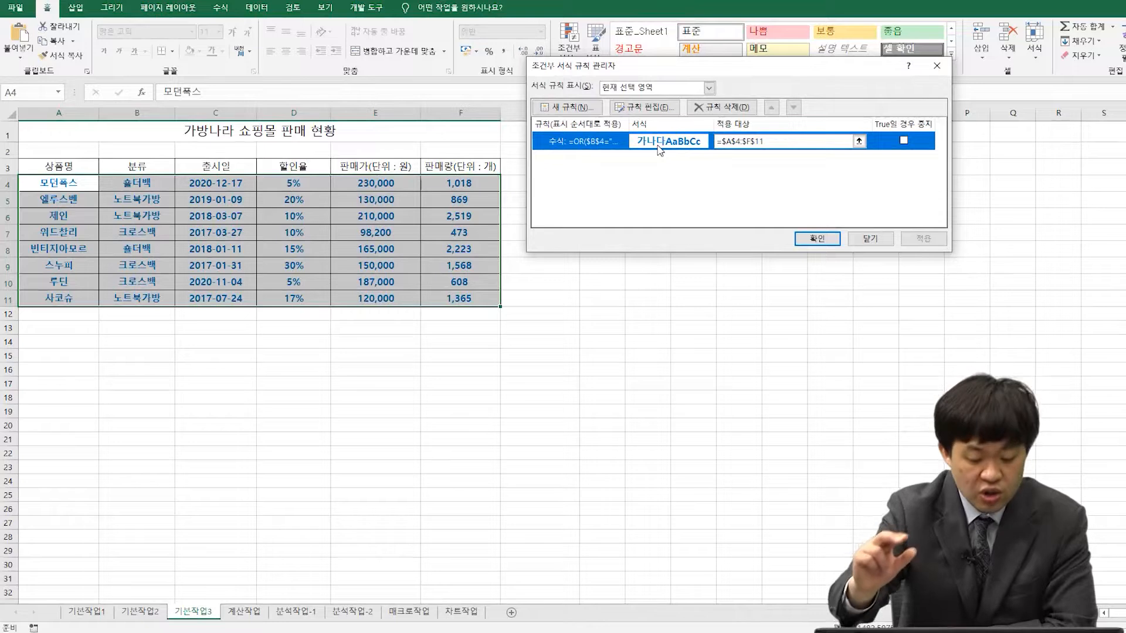
pyautogui.click(706, 111)
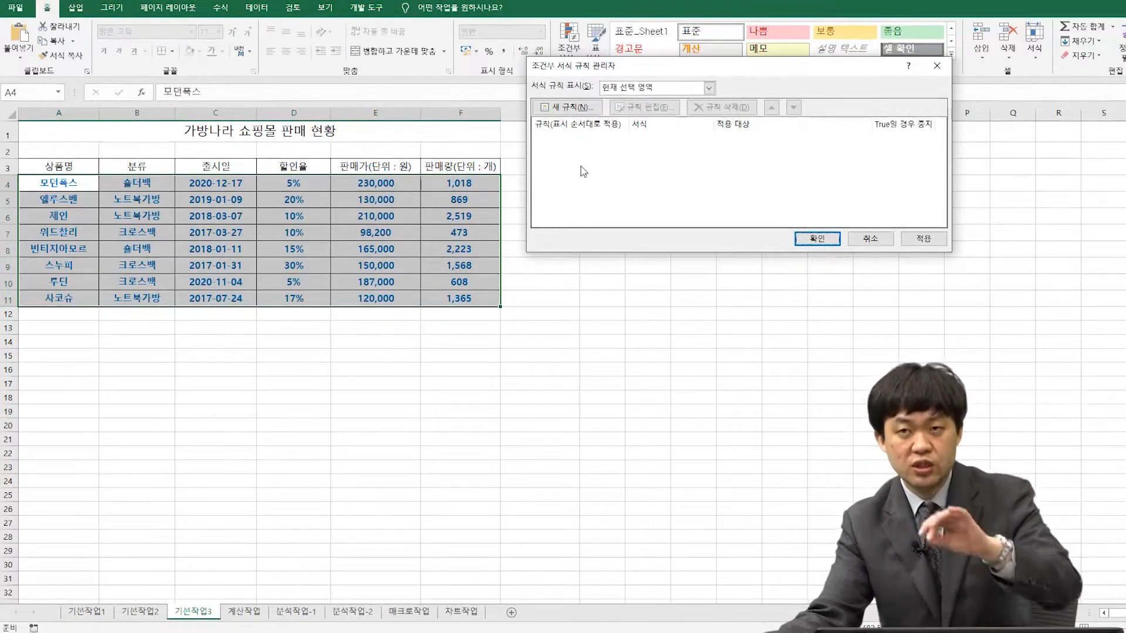
# - Create a new formula-based rule and begin its OR formula with the column-locked category condition $B4="숄더백"
pyautogui.click(566, 107)
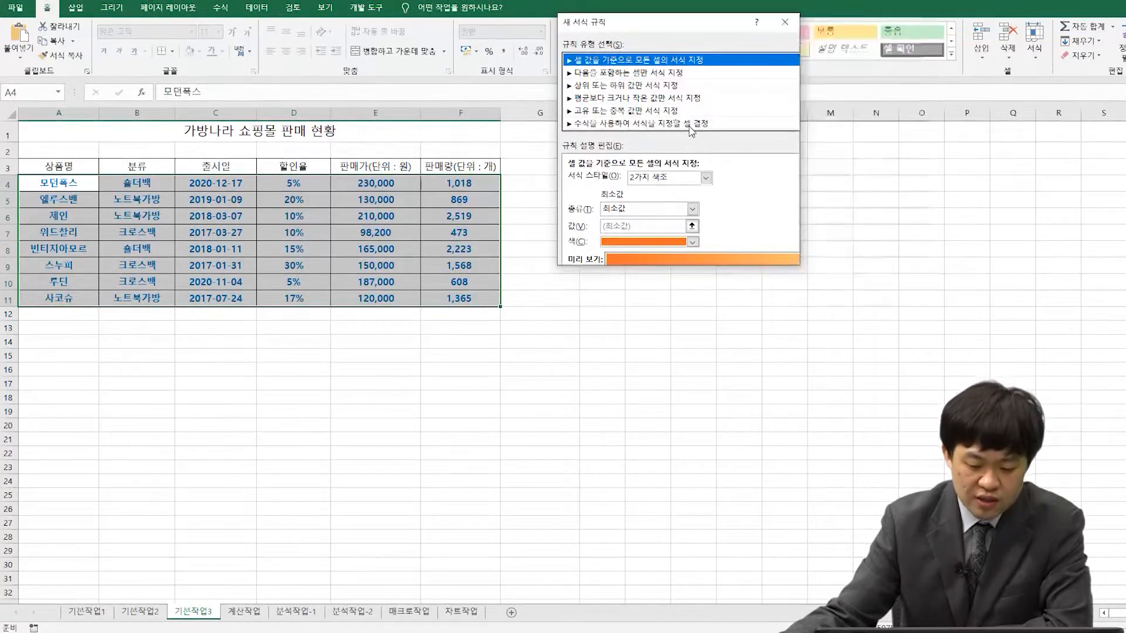
pyautogui.click(686, 126)
pyautogui.click(627, 185)
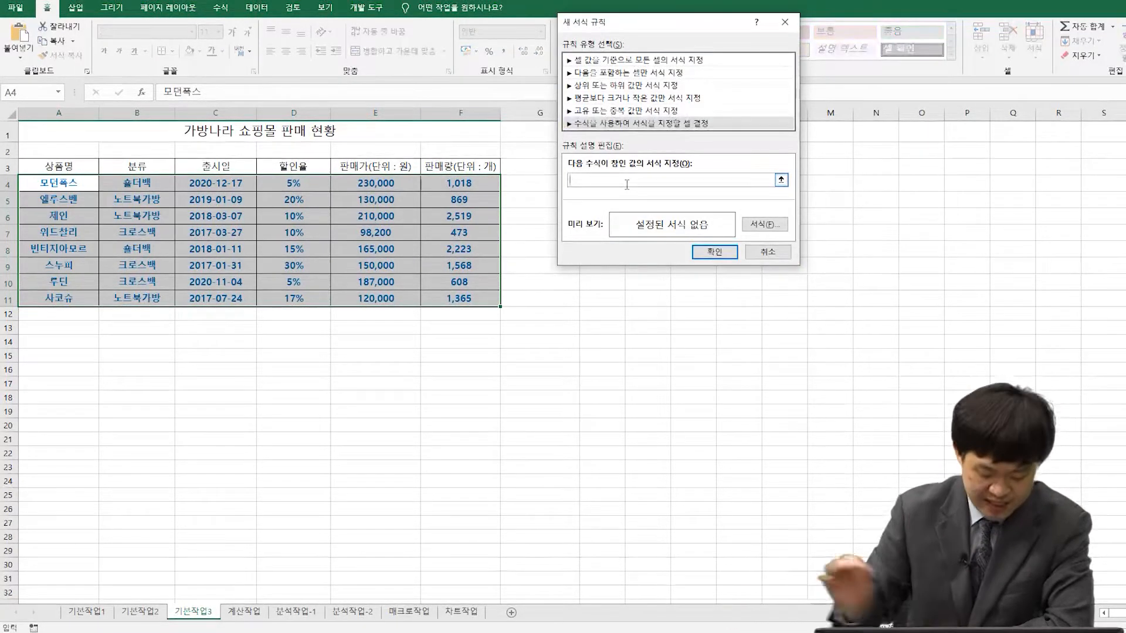
pyautogui.write('=')
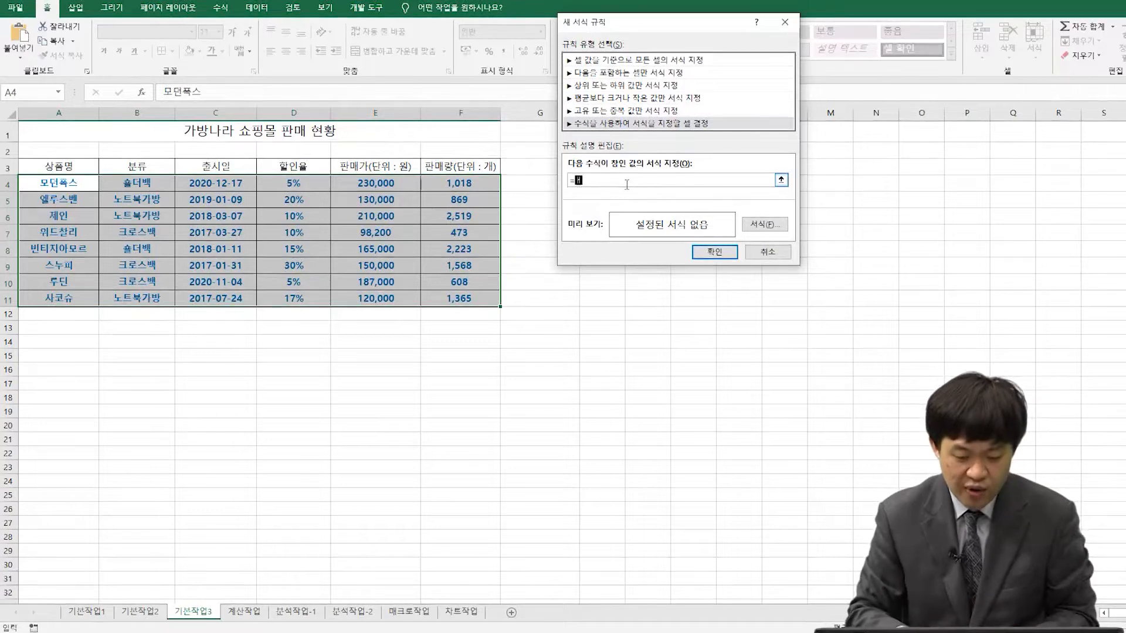
pyautogui.write('or(')
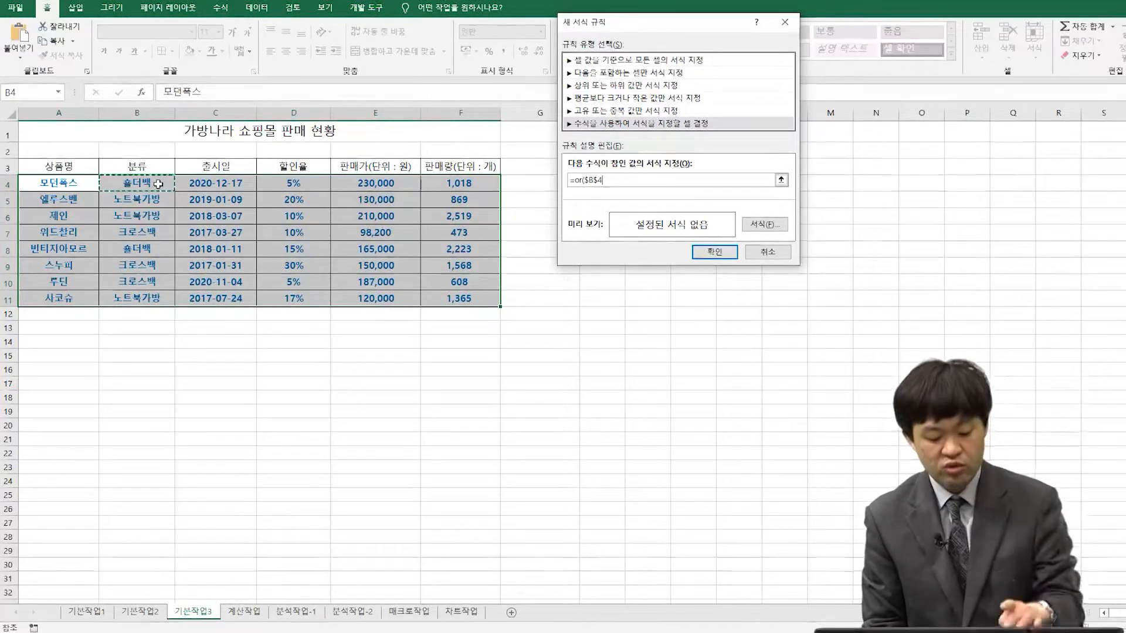
pyautogui.press('F4')
pyautogui.press('F4')
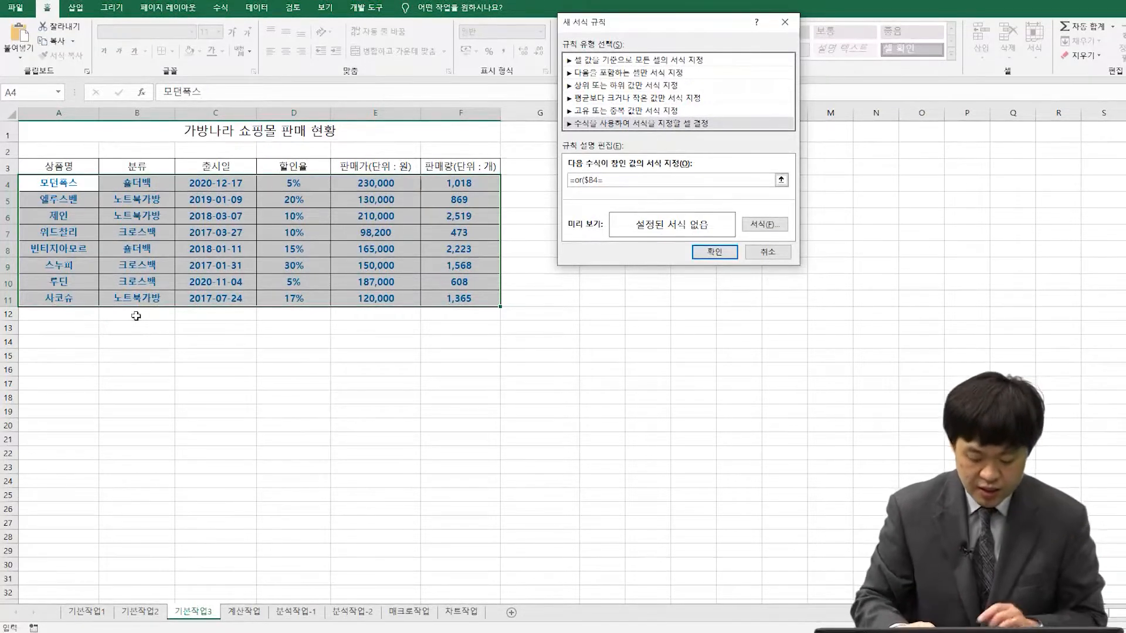
pyautogui.write('숄')
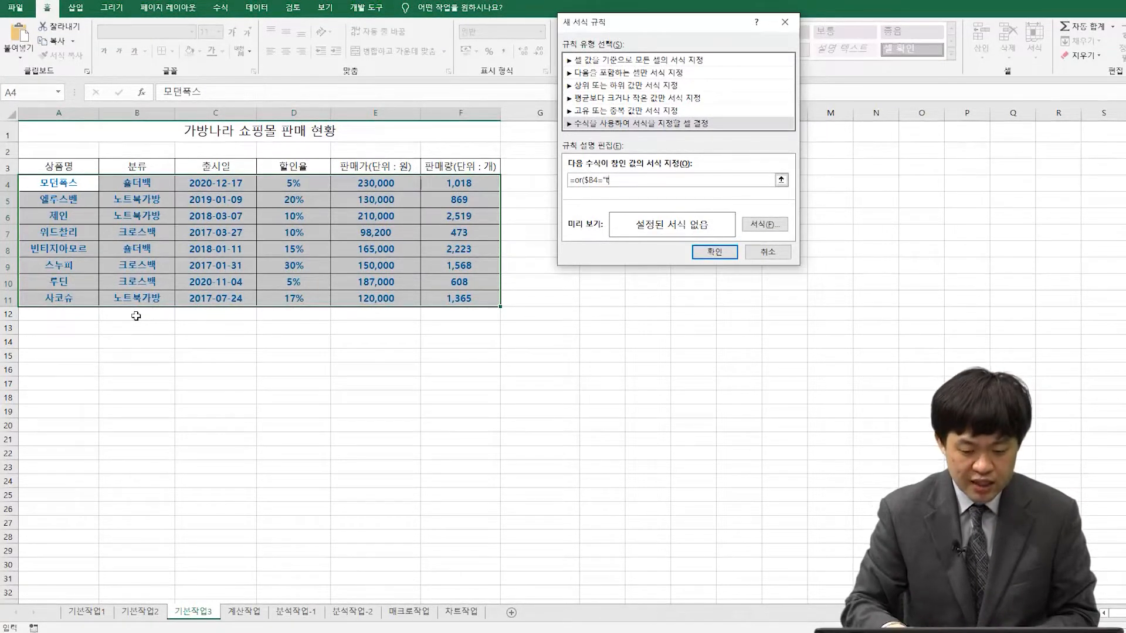
pyautogui.write('더백"')
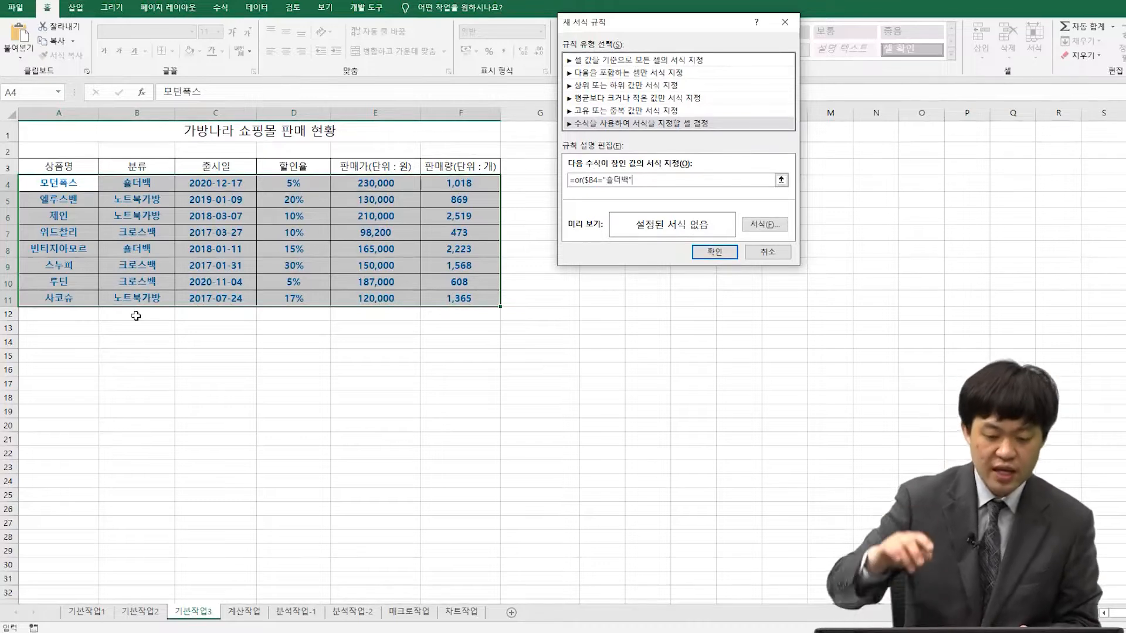
# - Complete the rule's OR formula with the column-locked discount condition $D4>20%
pyautogui.write(',')
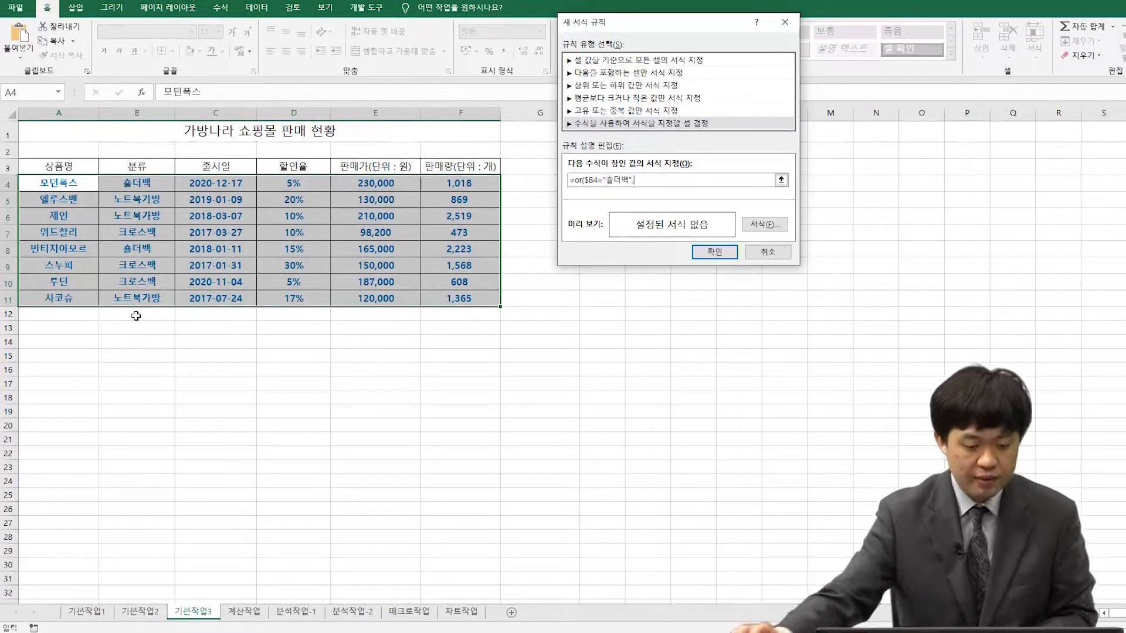
pyautogui.click(325, 181)
pyautogui.press('F4')
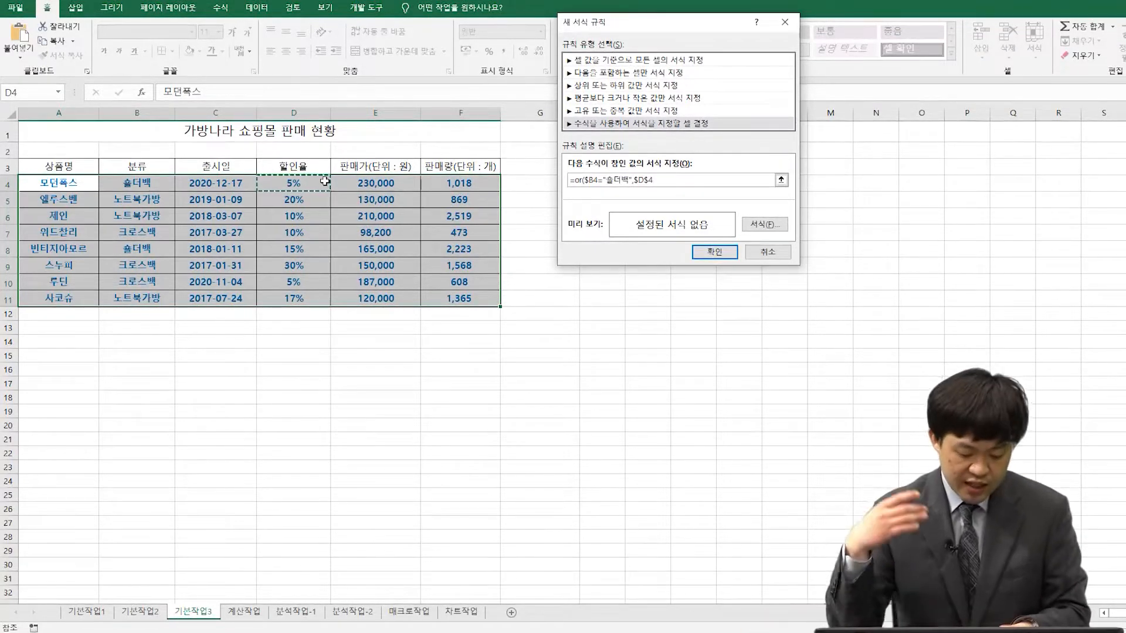
pyautogui.press('F4')
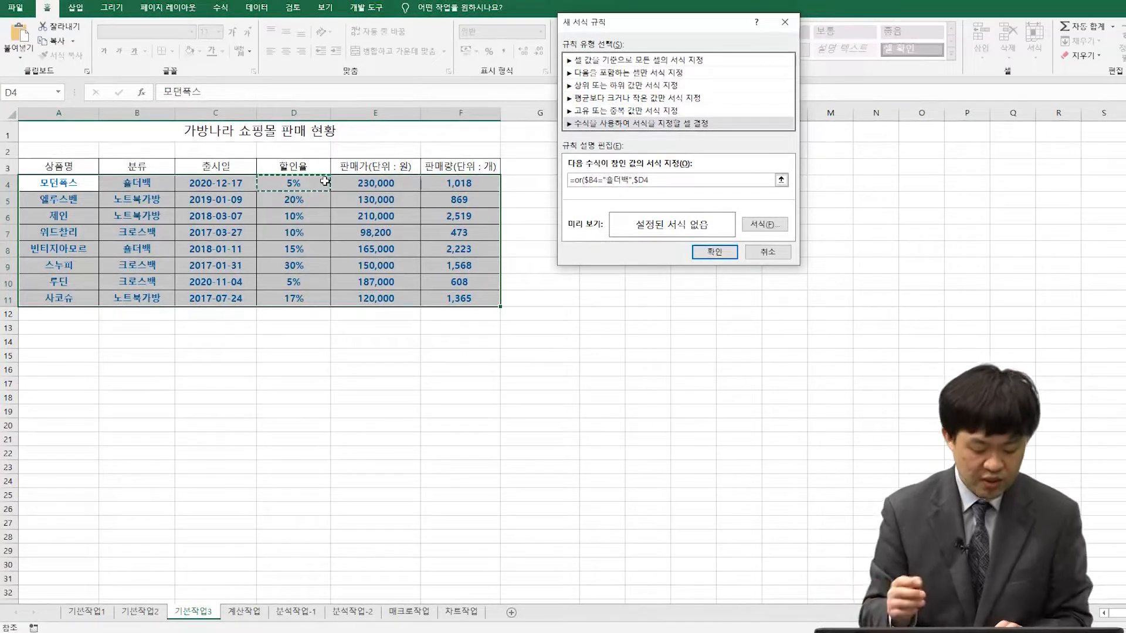
pyautogui.write('>20%')
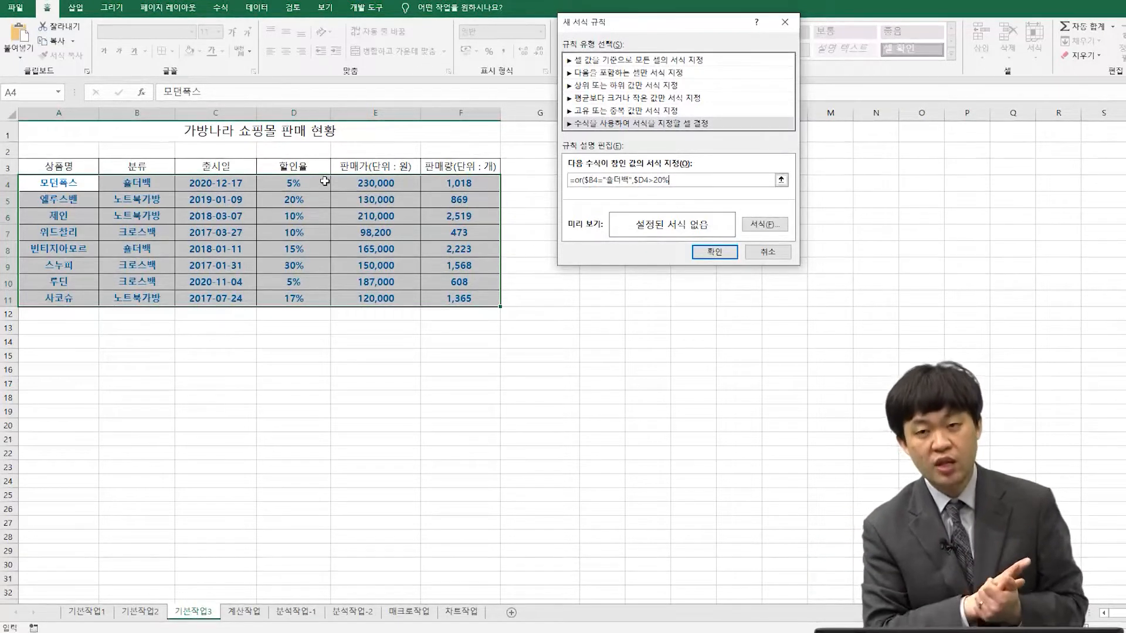
pyautogui.write(')')
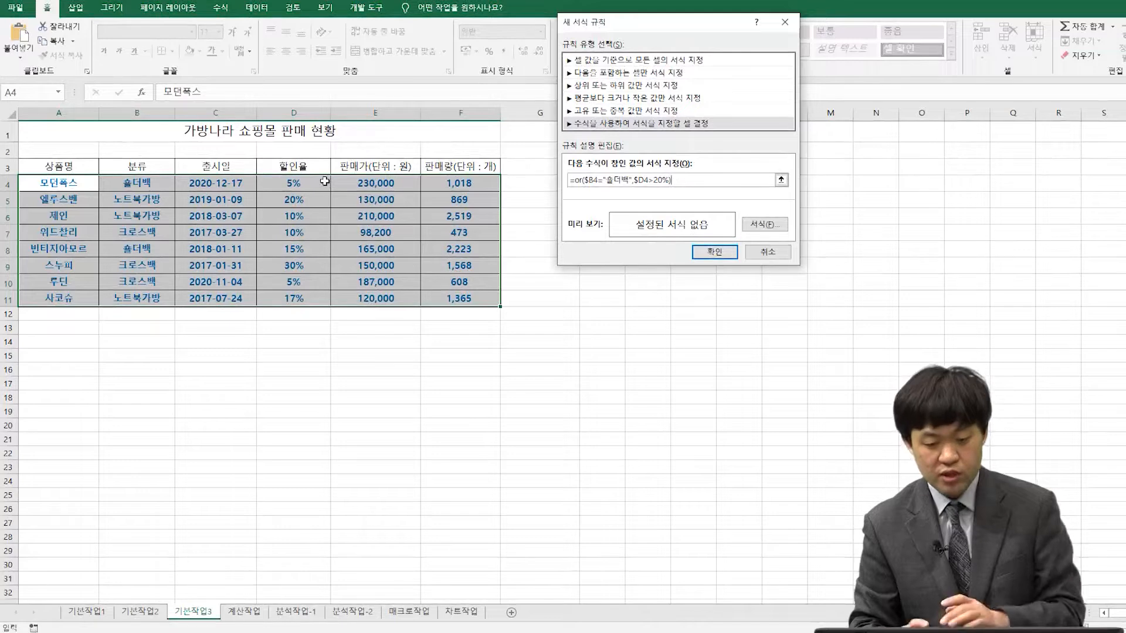
# - Set the new rule's format to a bold (굵게) font in standard blue and apply the rule to A4:F11
pyautogui.click(763, 224)
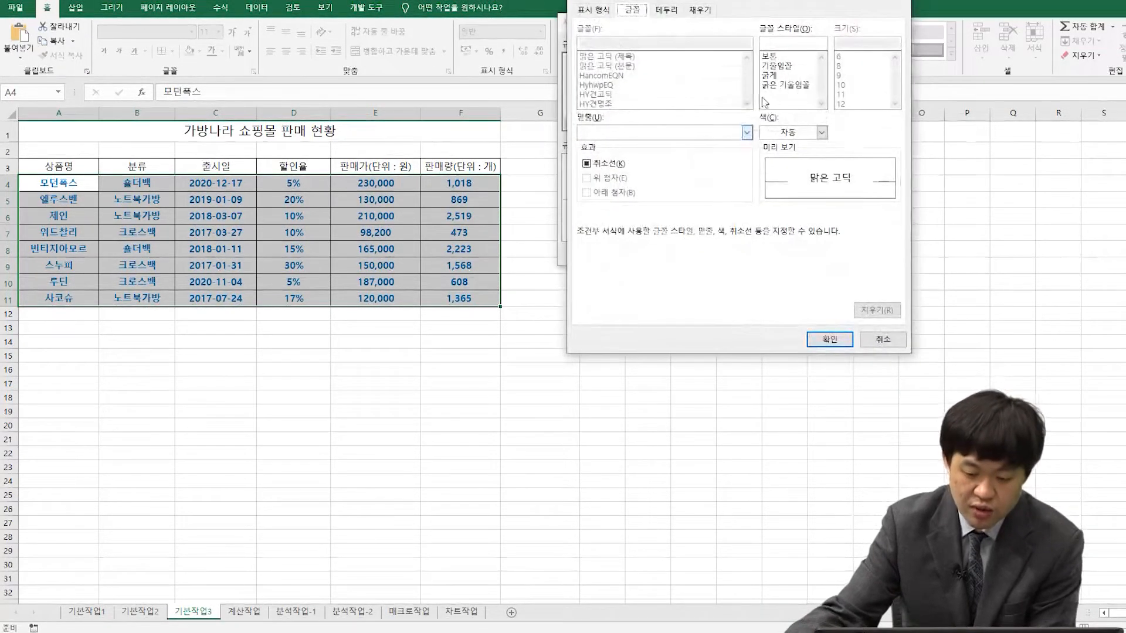
pyautogui.click(771, 75)
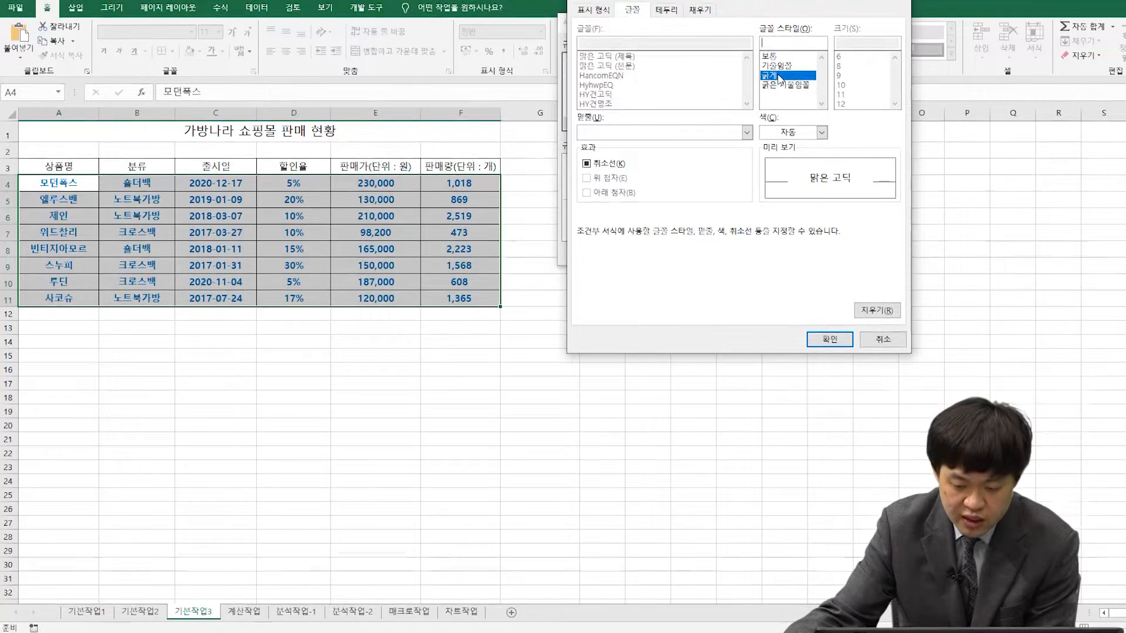
pyautogui.click(822, 132)
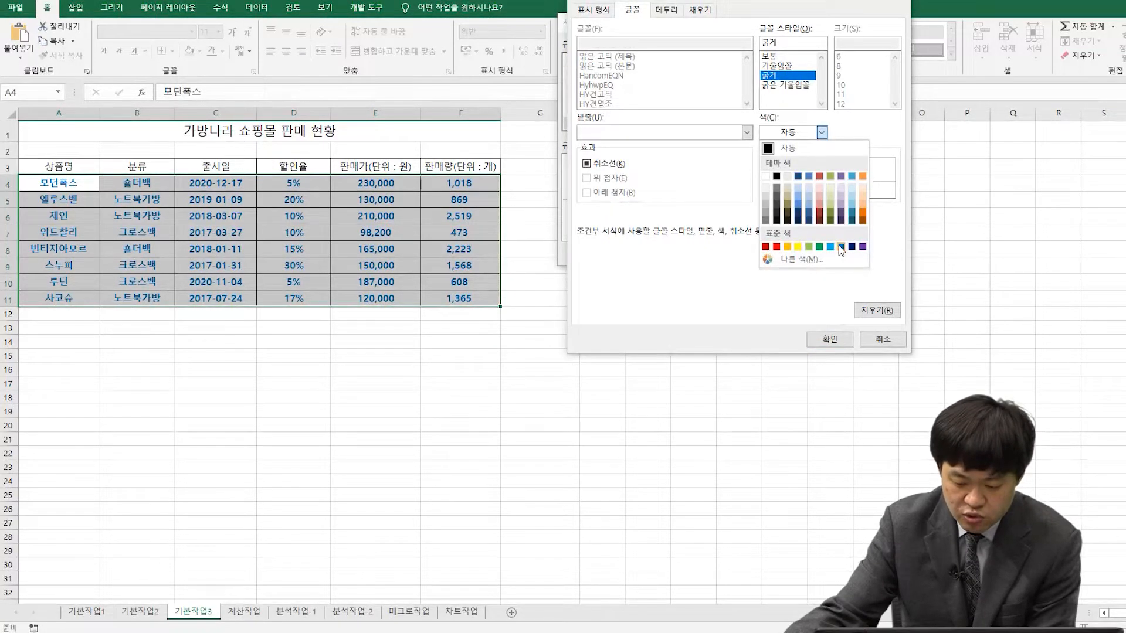
pyautogui.click(840, 247)
pyautogui.click(831, 339)
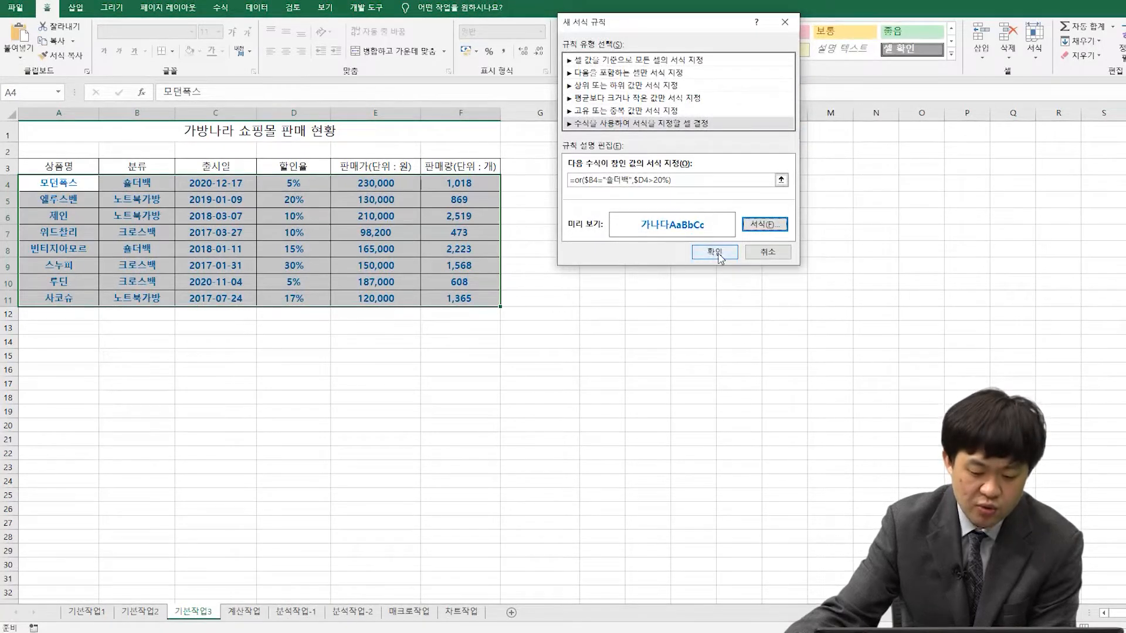
pyautogui.click(720, 257)
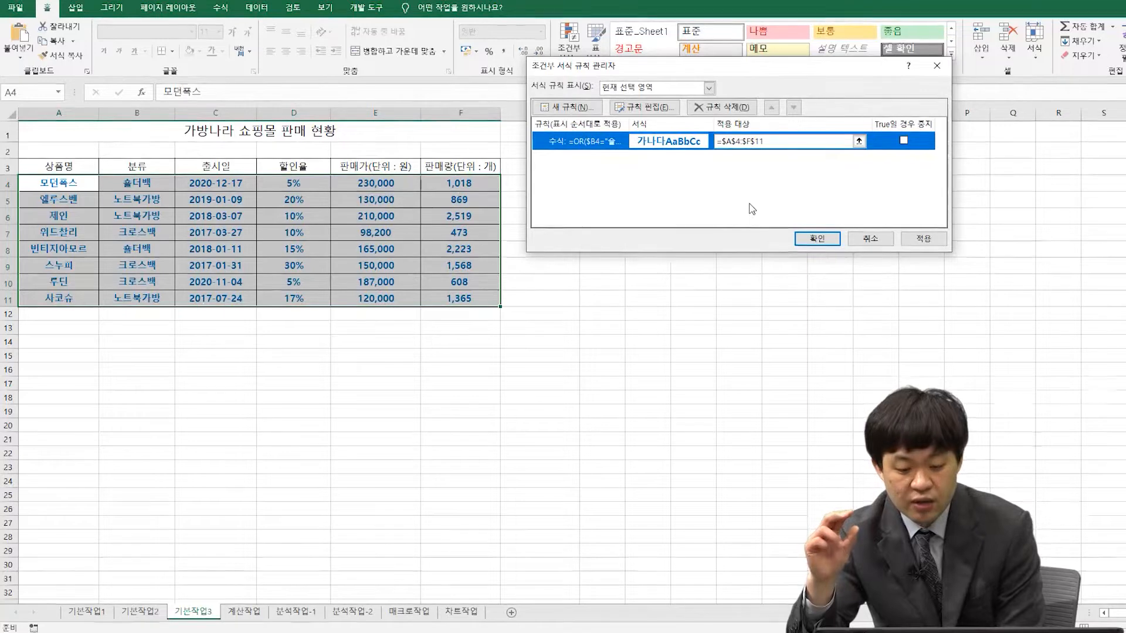
pyautogui.click(923, 245)
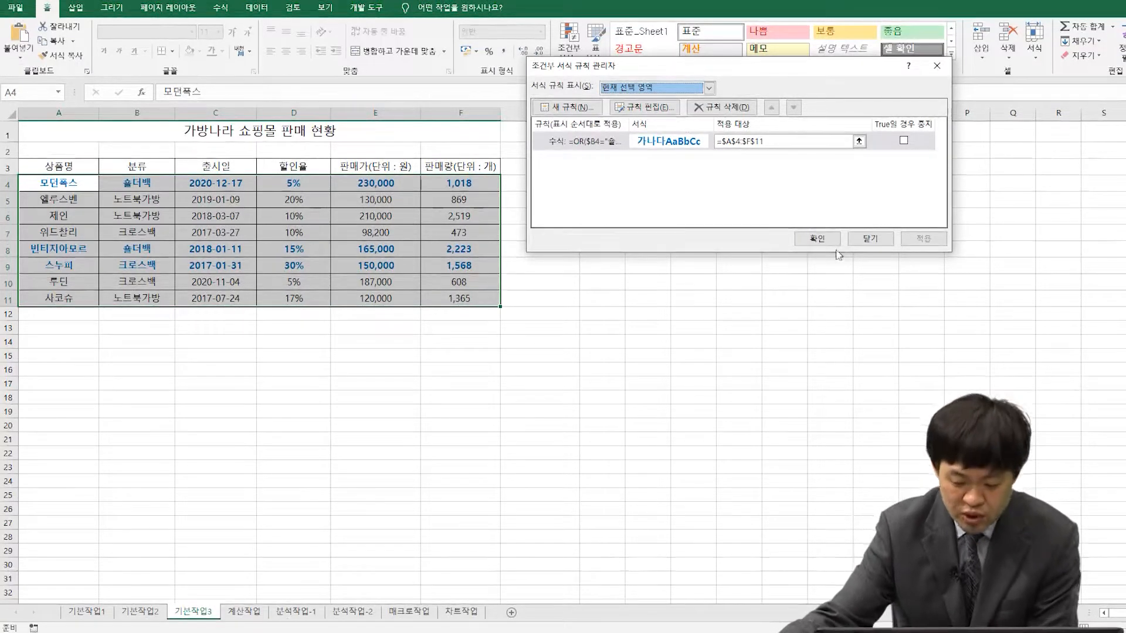
# - Edit the rule's formula so the discount condition reads $D4>=20%, and apply the change
pyautogui.click(681, 145)
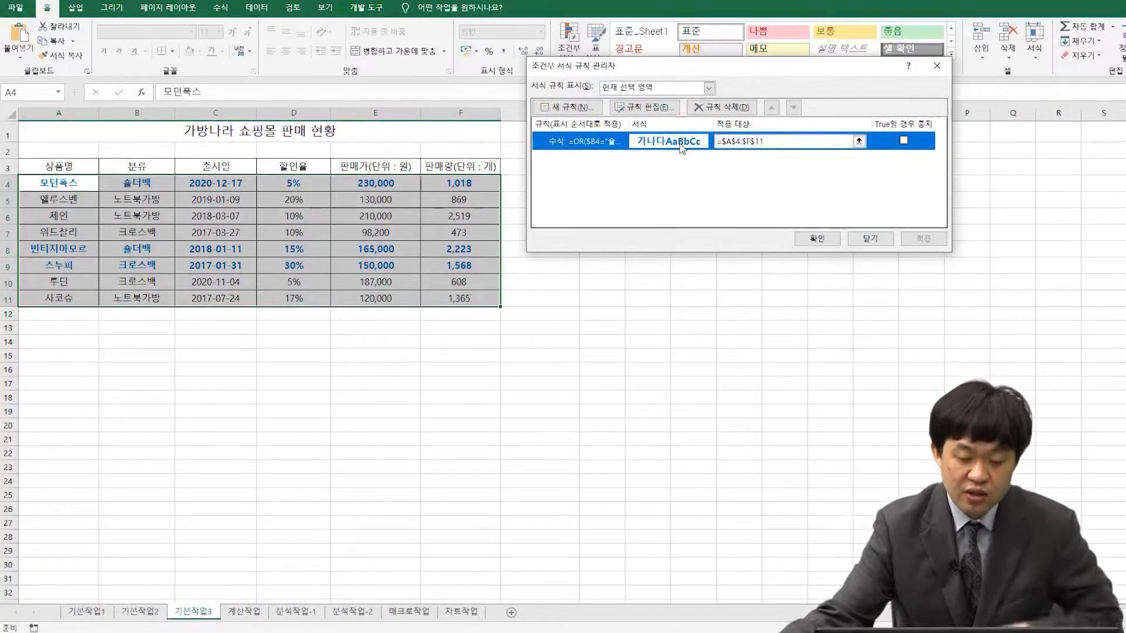
pyautogui.click(660, 108)
pyautogui.click(719, 198)
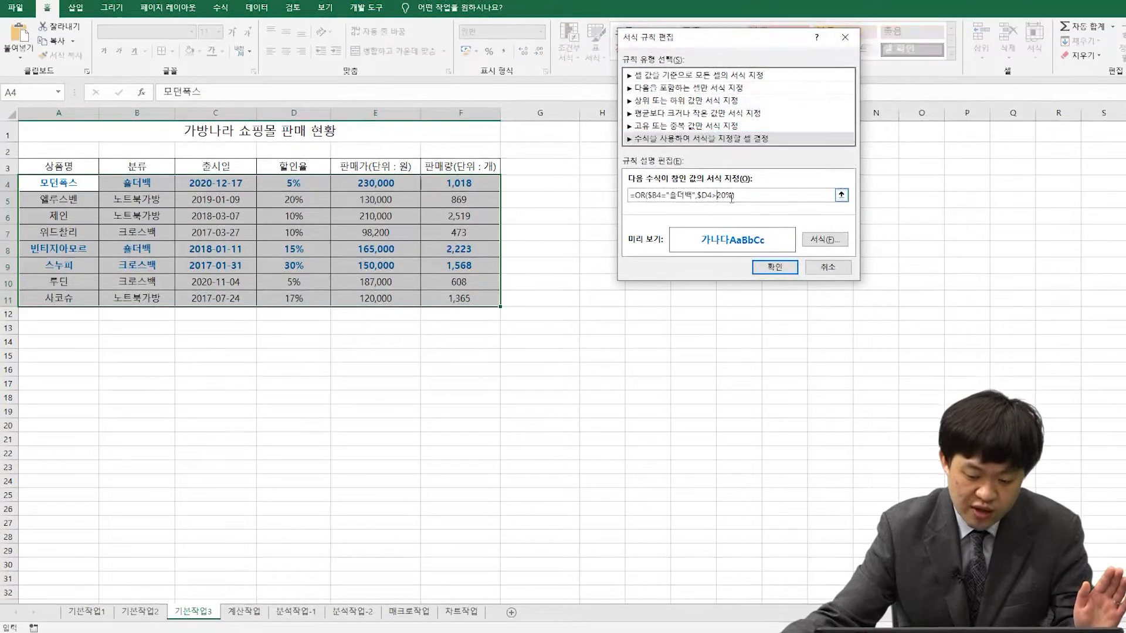
pyautogui.write('=')
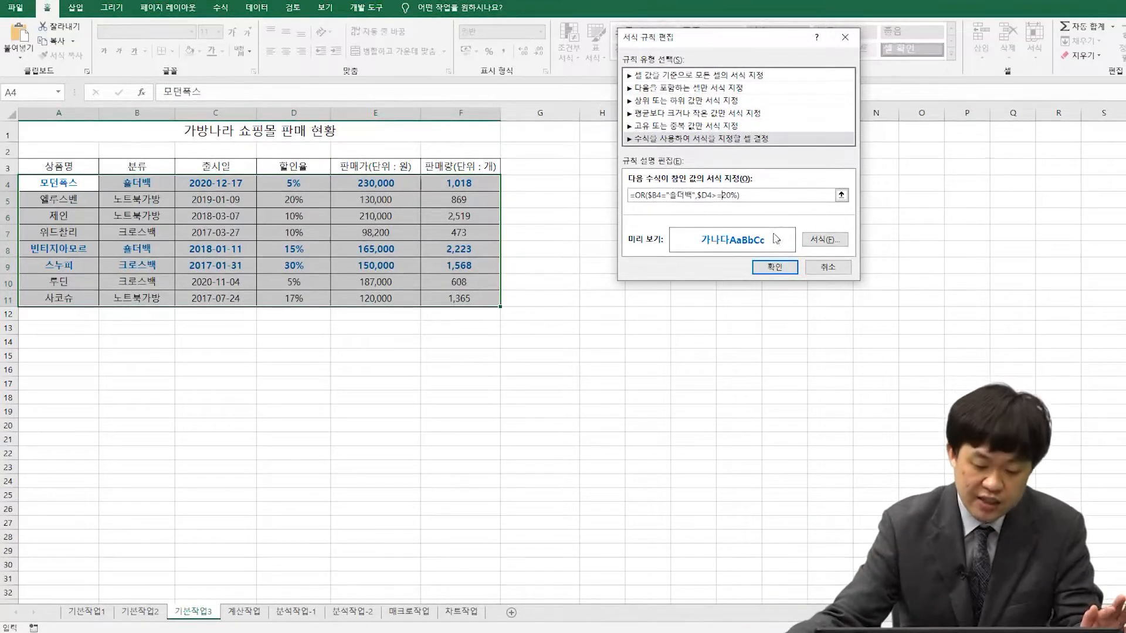
pyautogui.click(776, 267)
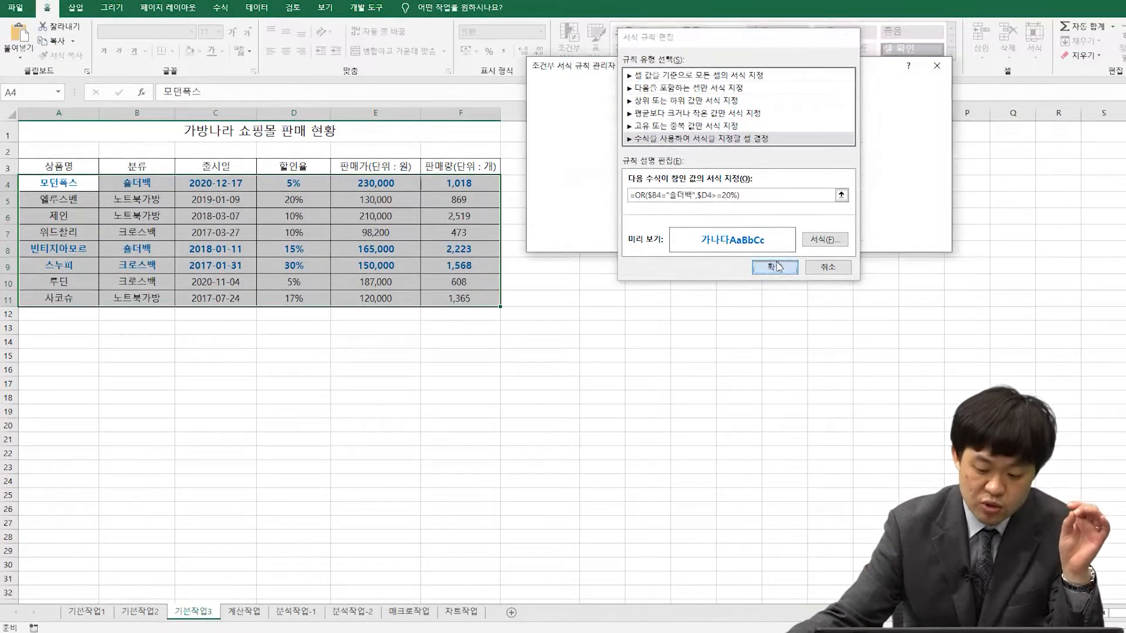
pyautogui.click(918, 238)
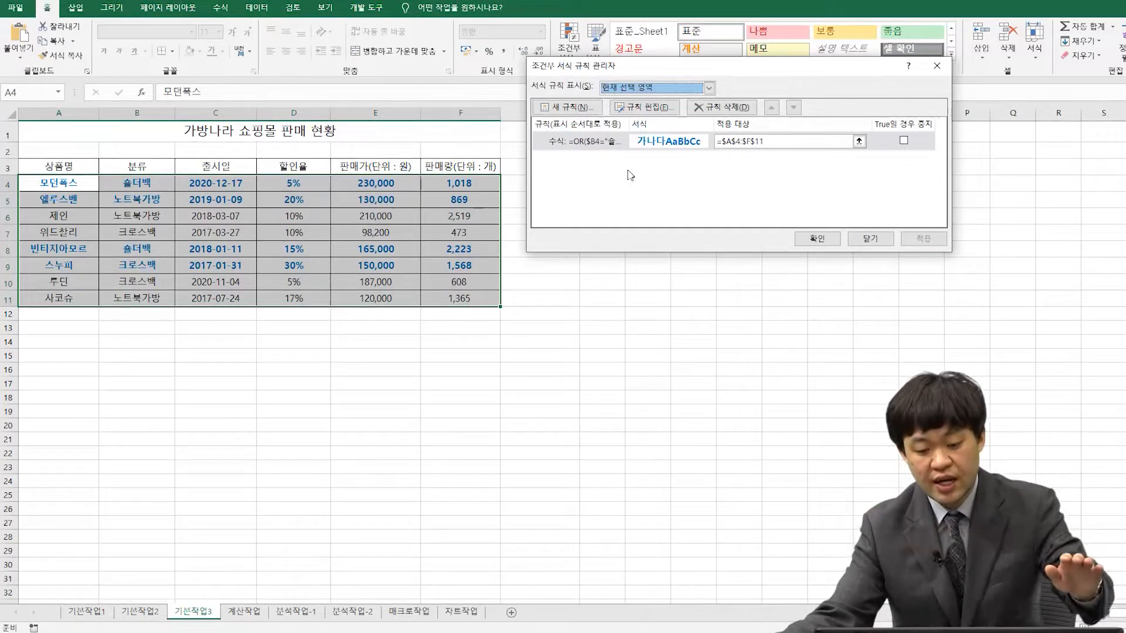
# - Change the rule's discount condition back to $D4>20%, apply it and close the rules manager
pyautogui.click(626, 142)
pyautogui.click(641, 107)
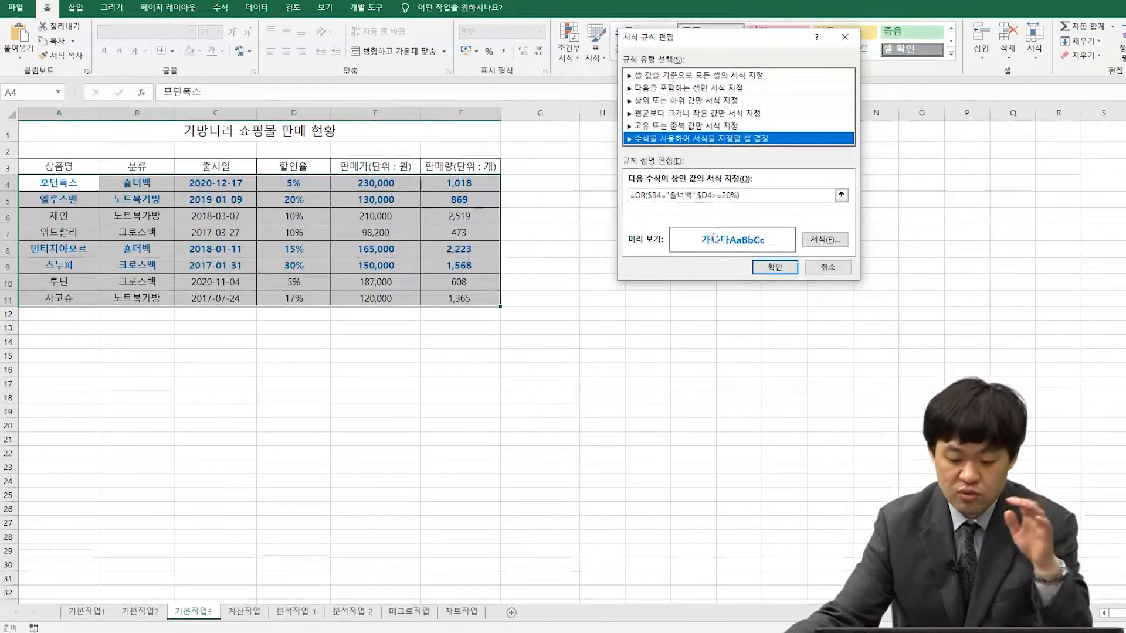
pyautogui.click(721, 196)
pyautogui.press('BackSpace')
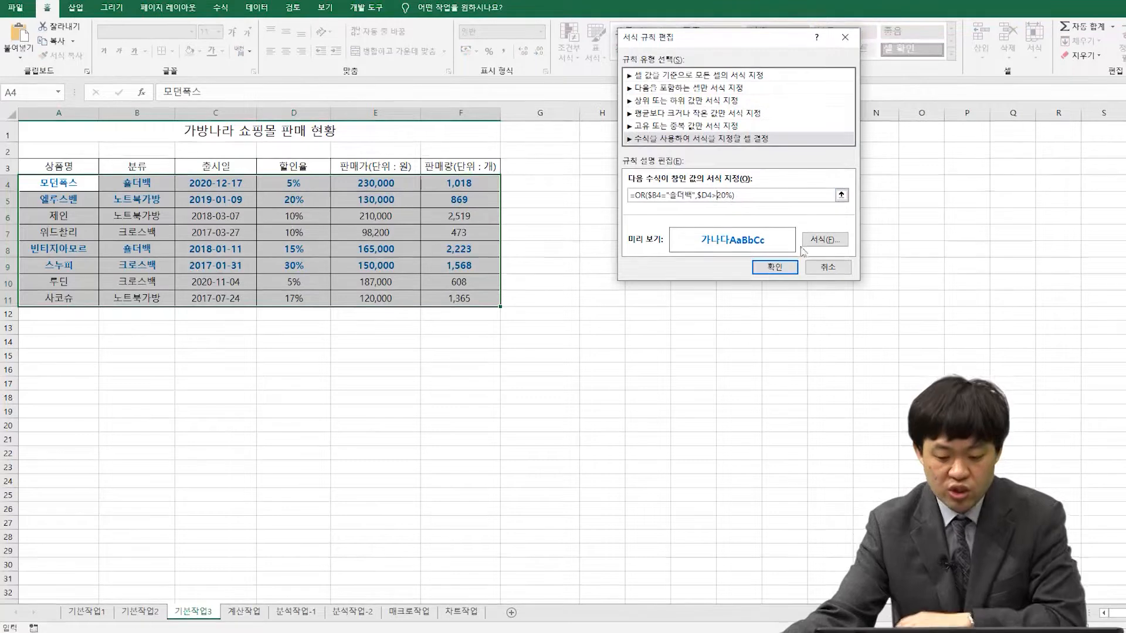
pyautogui.click(774, 267)
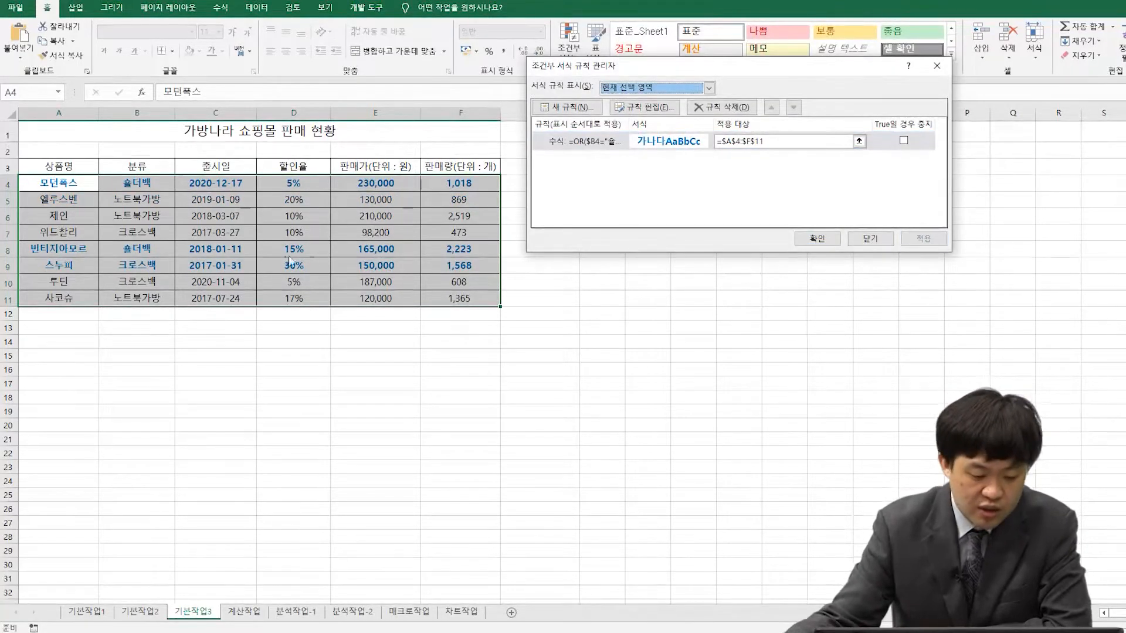
pyautogui.click(816, 240)
pyautogui.click(552, 341)
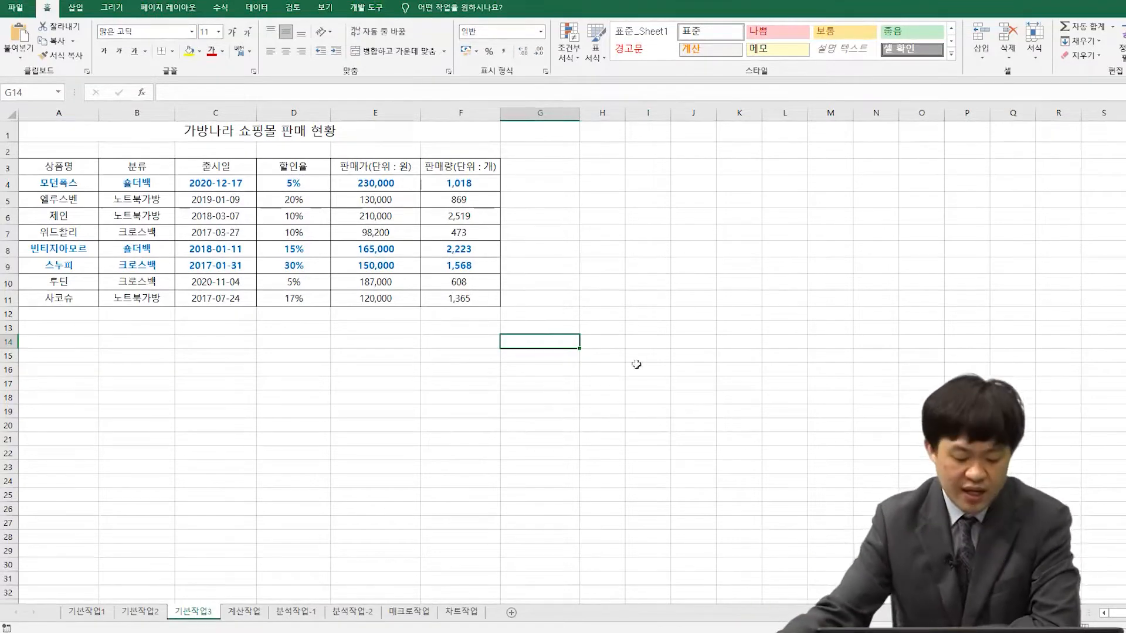
# - Switch to the 분석작업-1 worksheet
pyautogui.click(312, 616)
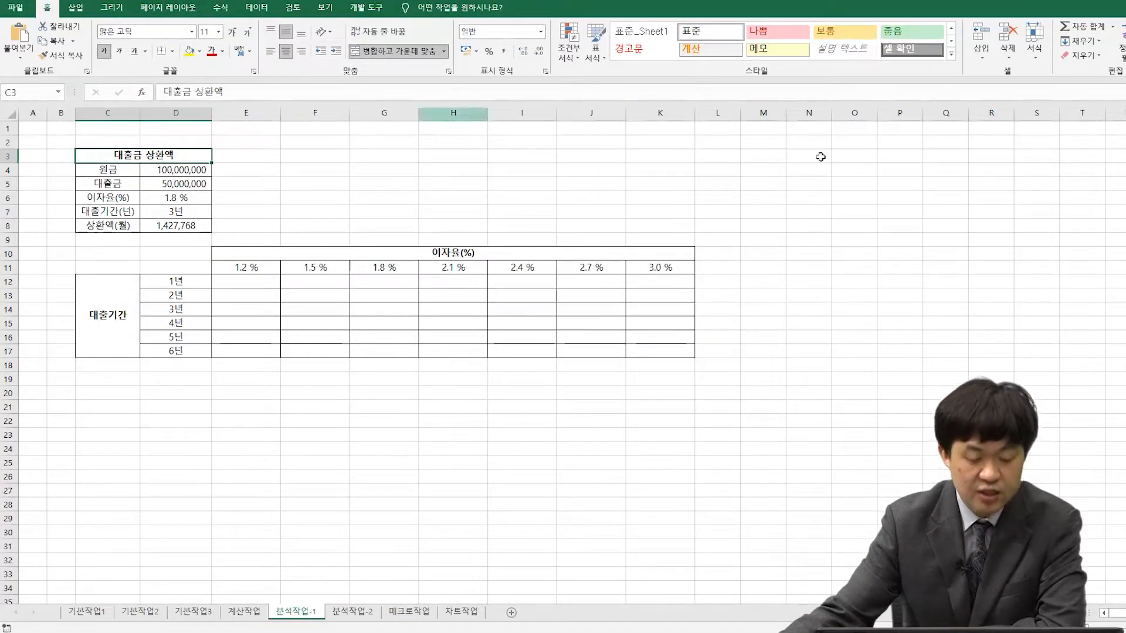
pyautogui.hotkey('alt', 'Tab')
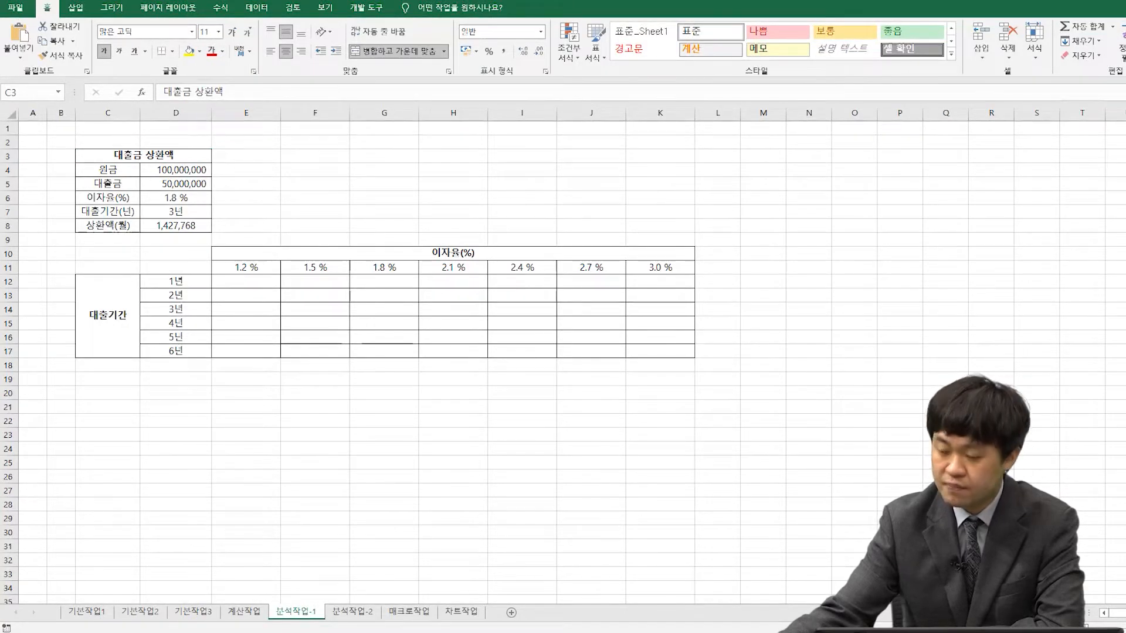
pyautogui.hotkey('alt', 'Tab')
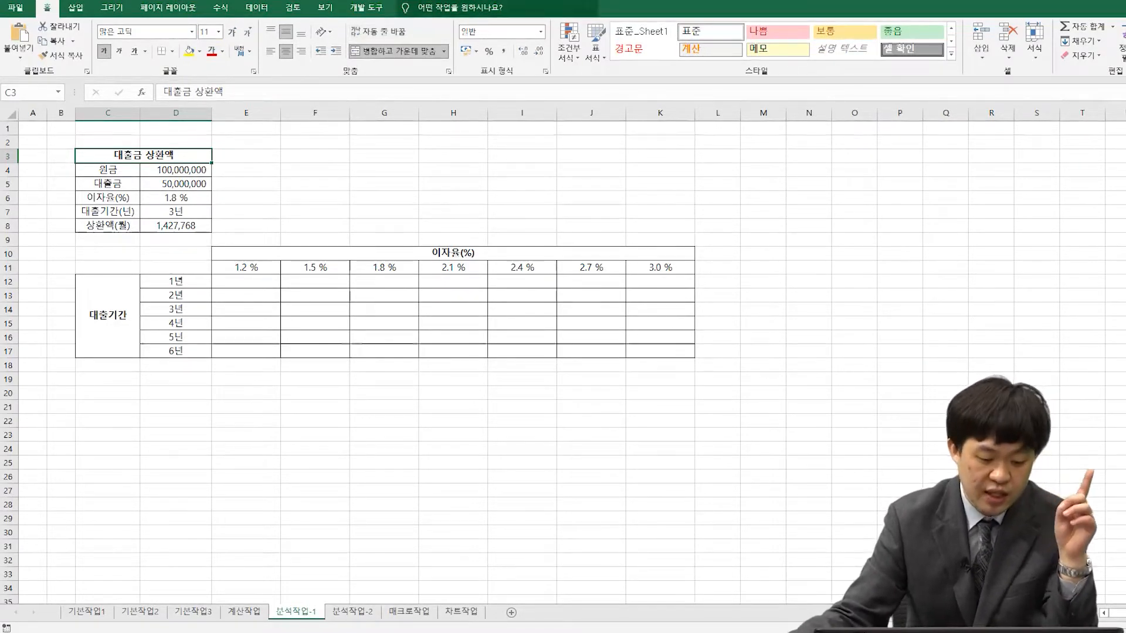
# - Examine the loan terms in D12:D17 and the interest rates in E11:K11 of the repayment table
pyautogui.click(192, 282)
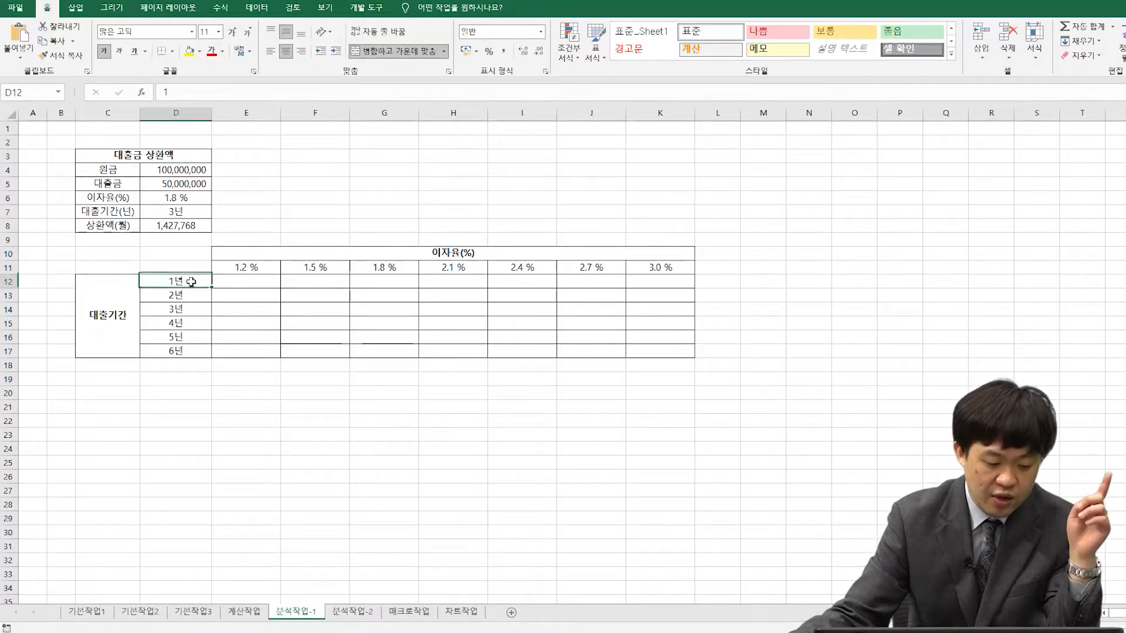
pyautogui.moveTo(182, 281); pyautogui.dragTo(173, 350)
pyautogui.moveTo(16, 281); pyautogui.dragTo(16, 352)
pyautogui.moveTo(186, 279); pyautogui.dragTo(666, 352)
pyautogui.moveTo(246, 267); pyautogui.dragTo(668, 264)
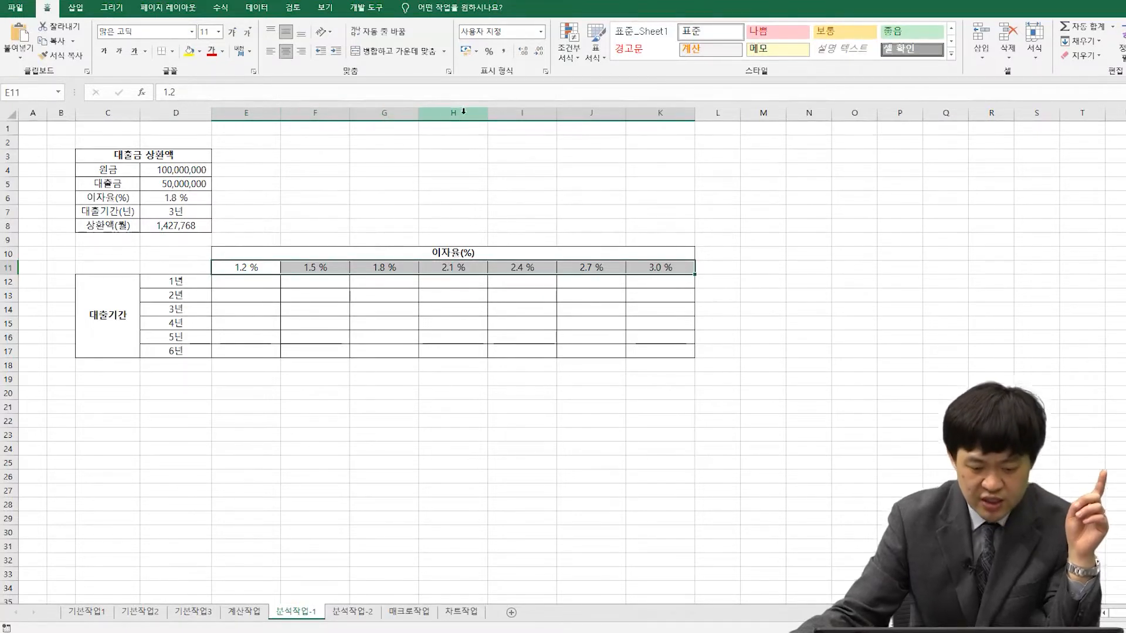
pyautogui.moveTo(249, 269); pyautogui.dragTo(673, 268)
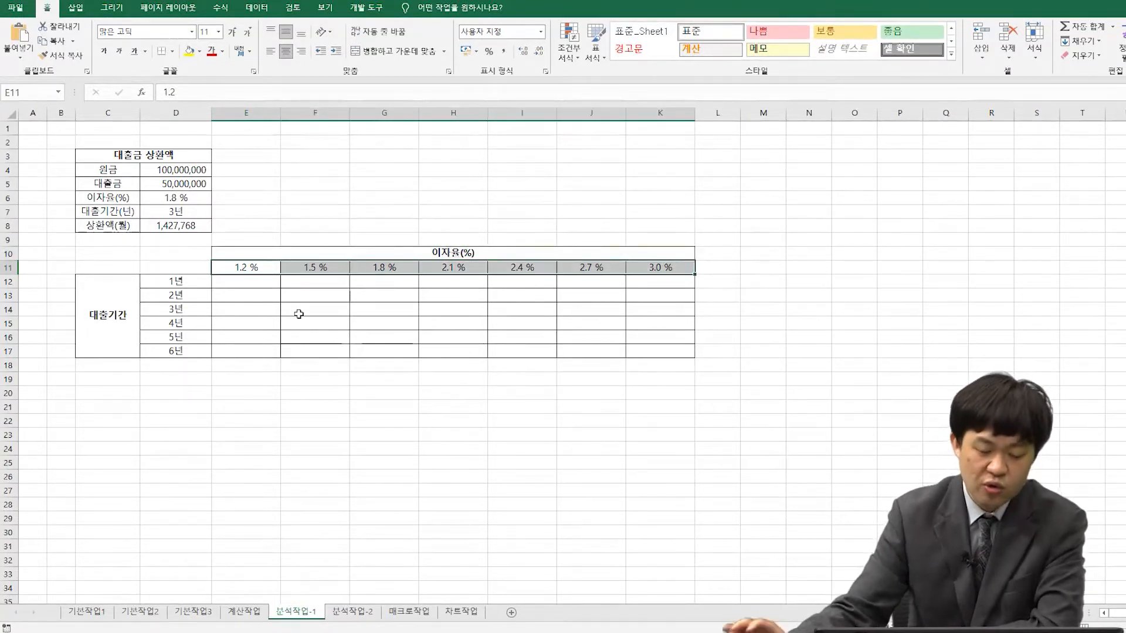
# - Link the table's corner cell D11 to the monthly repayment amount with the formula =D8
pyautogui.click(190, 267)
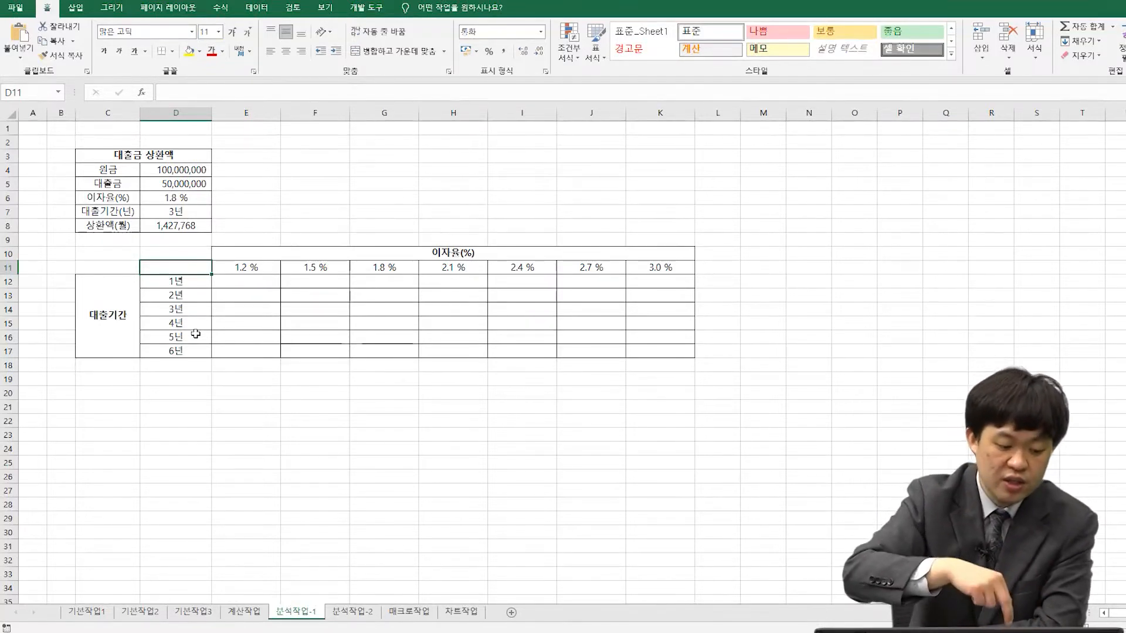
pyautogui.write('=')
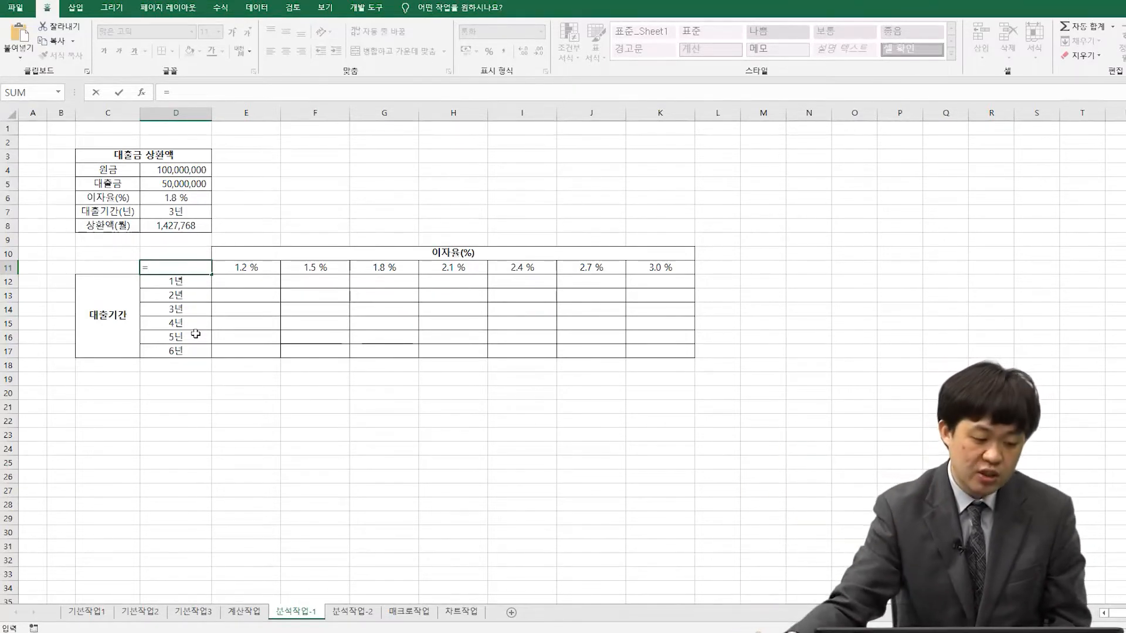
pyautogui.click(200, 225)
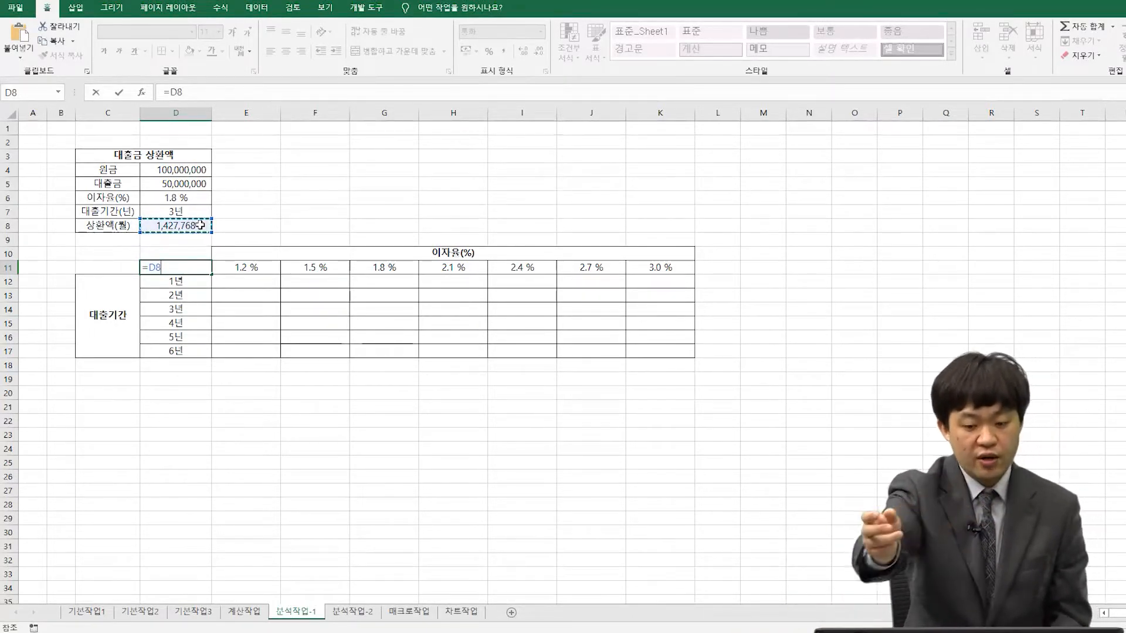
pyautogui.press('Return')
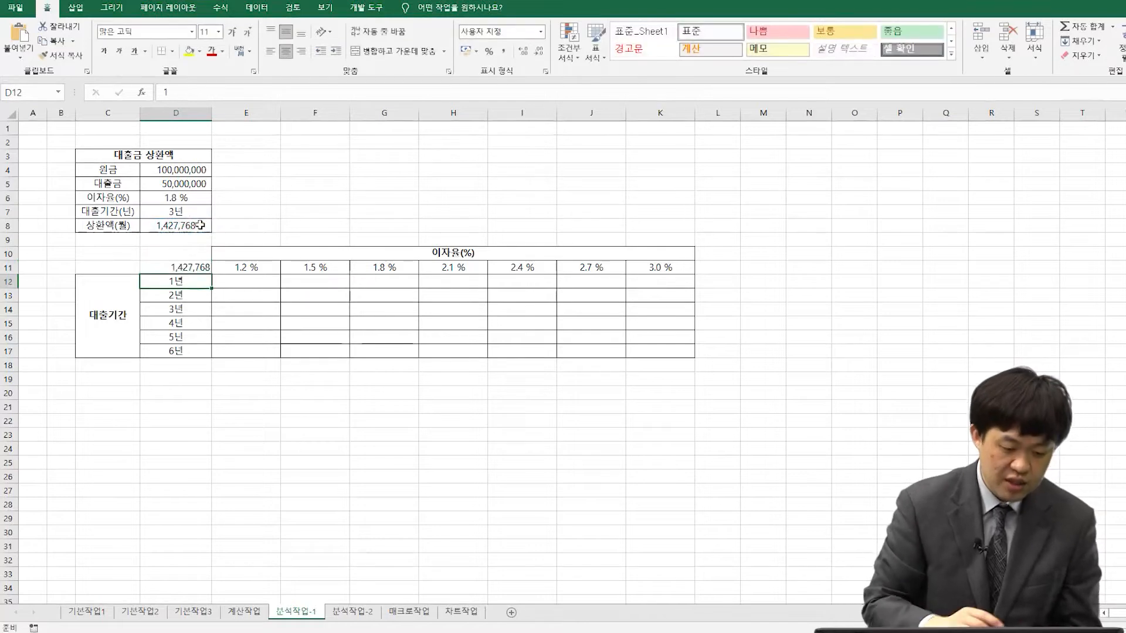
# - Test the link by overwriting the repayment formula in D8 with 123456, and undo that entry
pyautogui.click(200, 225)
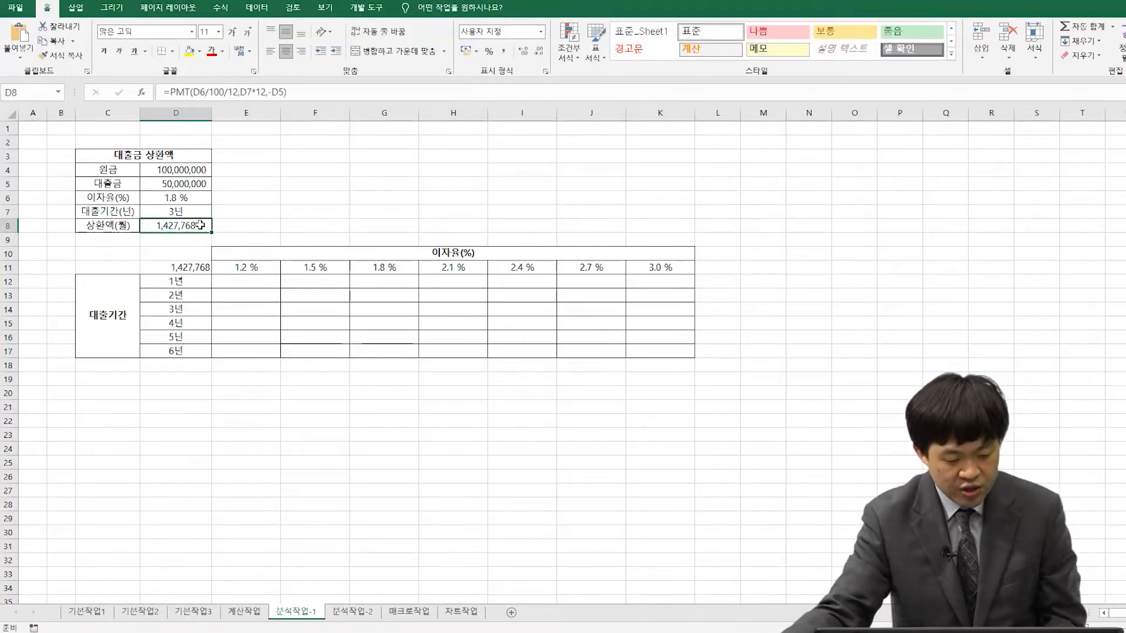
pyautogui.write('123456')
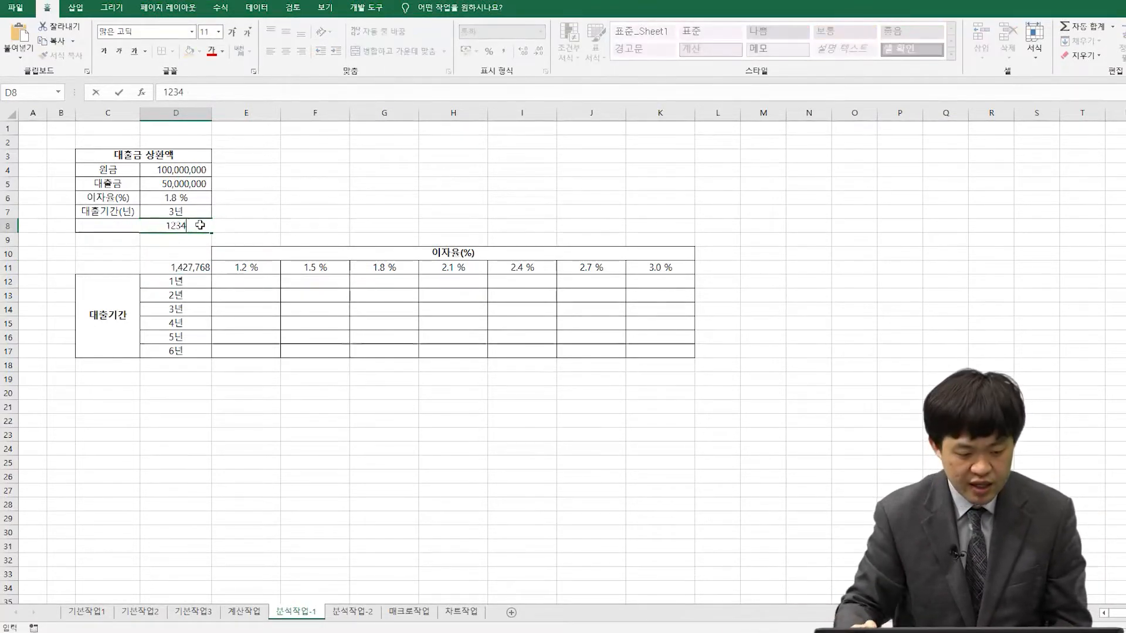
pyautogui.press('Return')
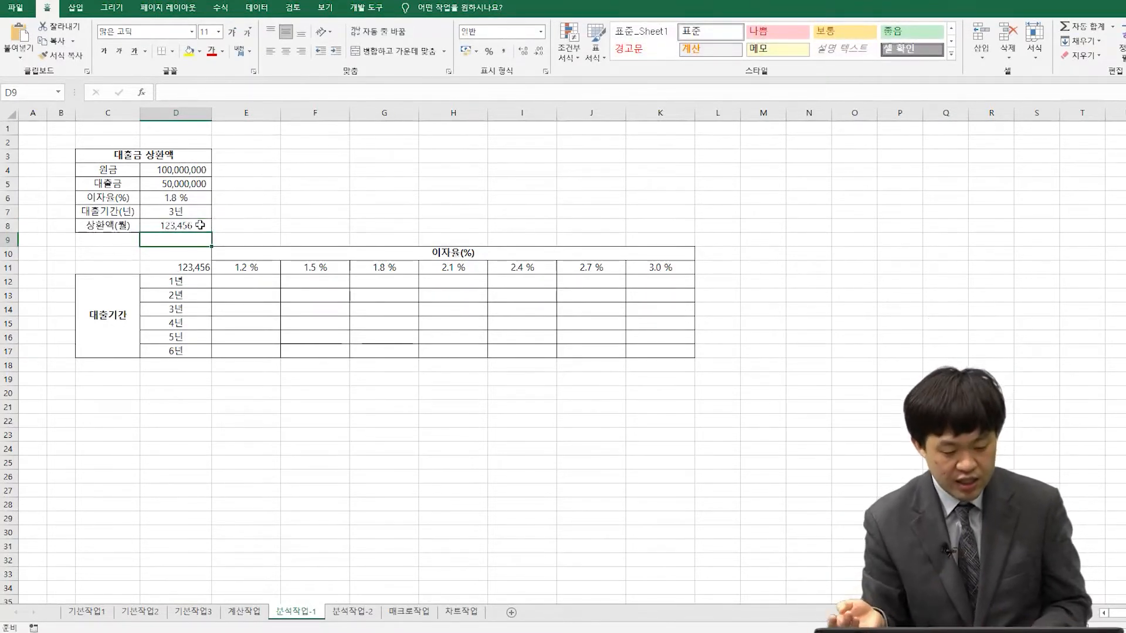
pyautogui.hotkey('ctrl', 'z')
# - Start a what-if data table on the range D11:K17, including the linked corner cell, interest rates and loan terms
pyautogui.click(170, 270)
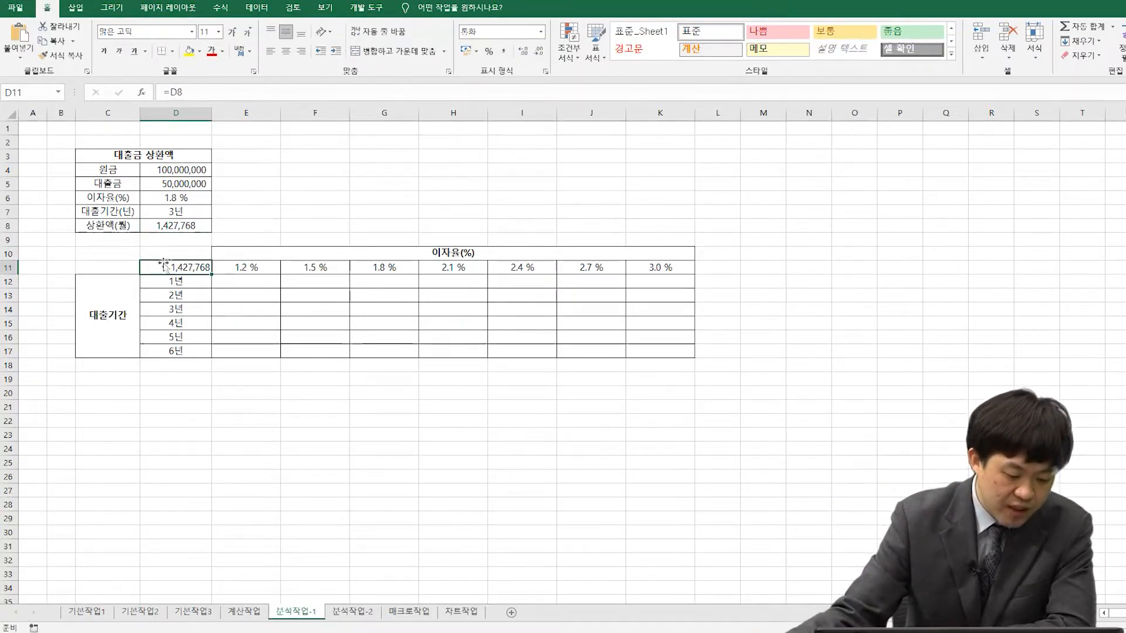
pyautogui.moveTo(212, 267); pyautogui.dragTo(661, 352)
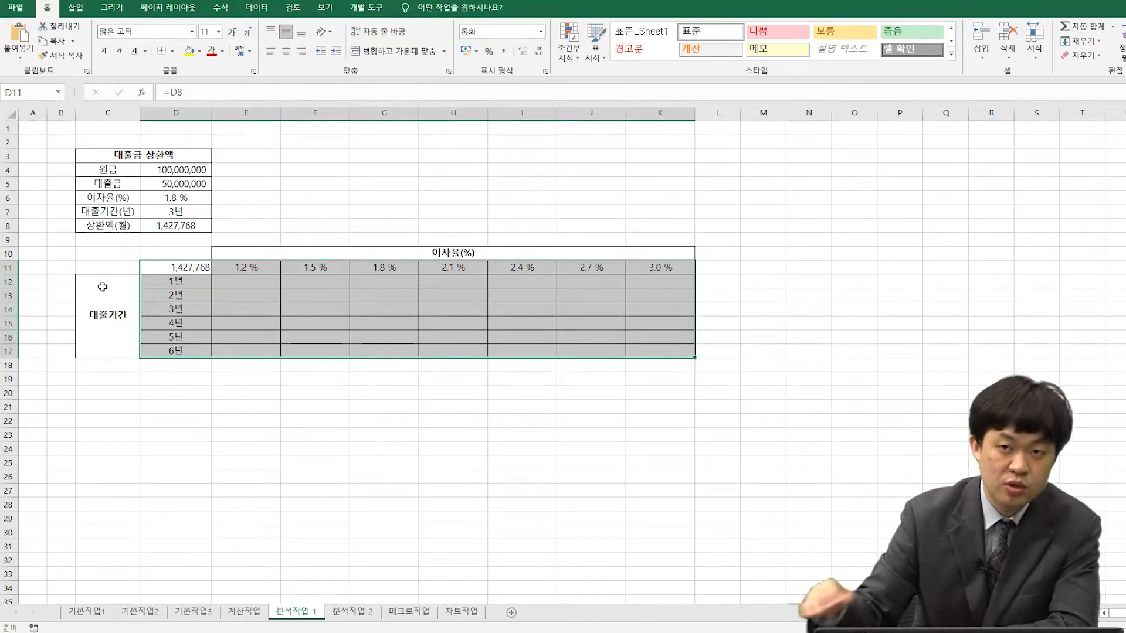
pyautogui.click(257, 7)
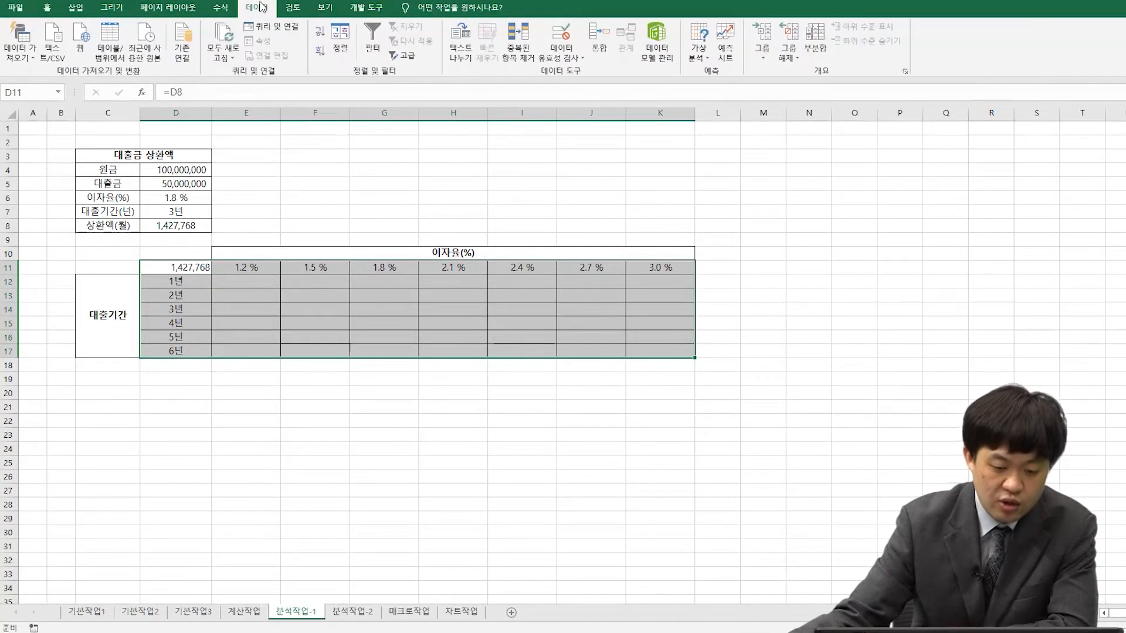
pyautogui.click(698, 53)
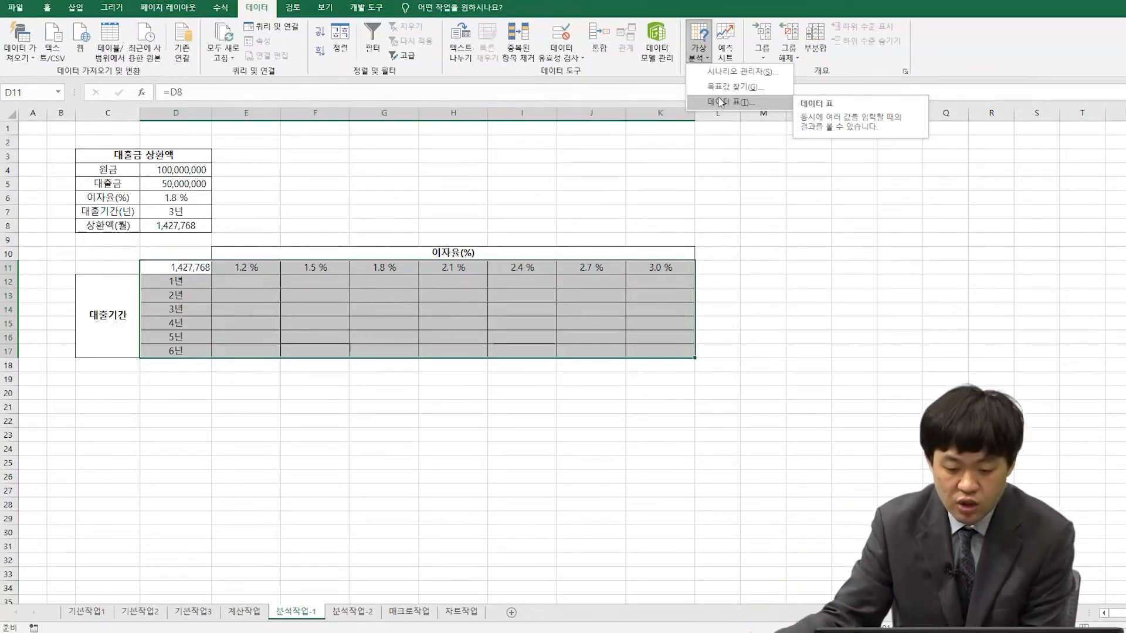
pyautogui.click(712, 98)
pyautogui.moveTo(711, 96); pyautogui.dragTo(754, 84)
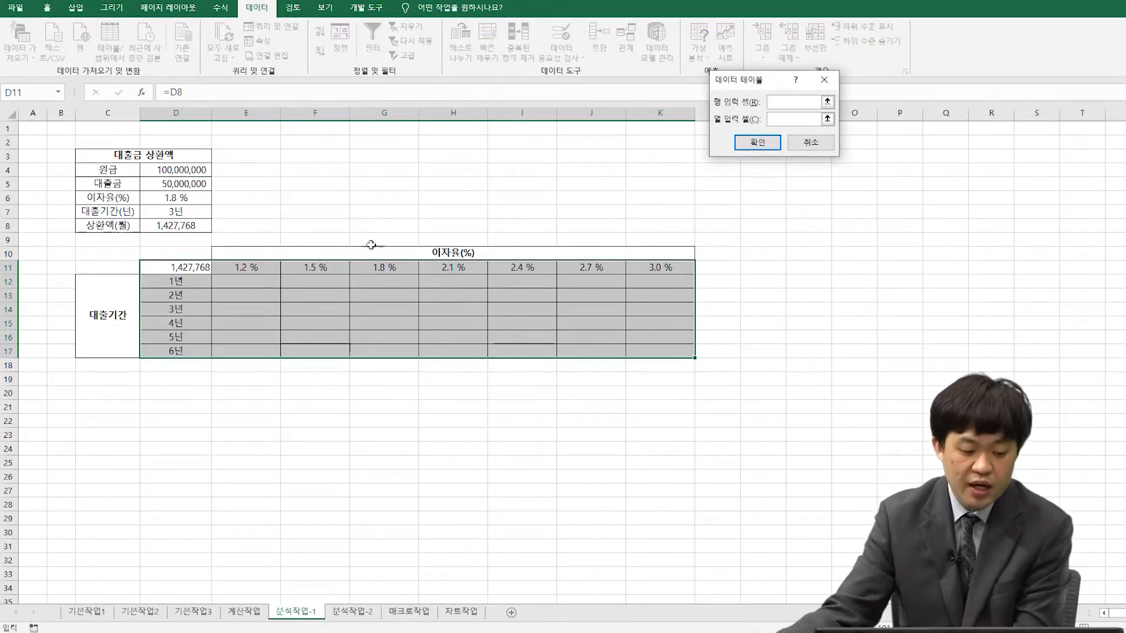
pyautogui.moveTo(230, 265); pyautogui.dragTo(684, 265)
pyautogui.moveTo(666, 267); pyautogui.dragTo(254, 269)
pyautogui.moveTo(171, 293); pyautogui.dragTo(171, 351)
pyautogui.moveTo(6, 281); pyautogui.dragTo(8, 336)
pyautogui.click(263, 266)
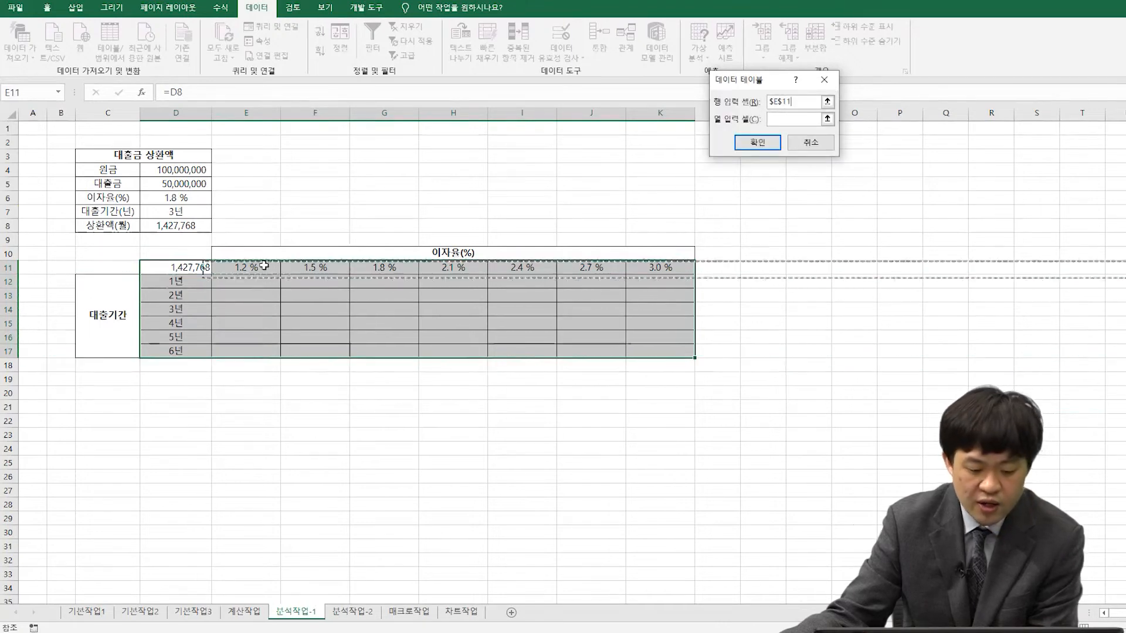
pyautogui.moveTo(264, 265); pyautogui.dragTo(271, 265)
pyautogui.moveTo(668, 266); pyautogui.dragTo(671, 266)
pyautogui.click(9, 269)
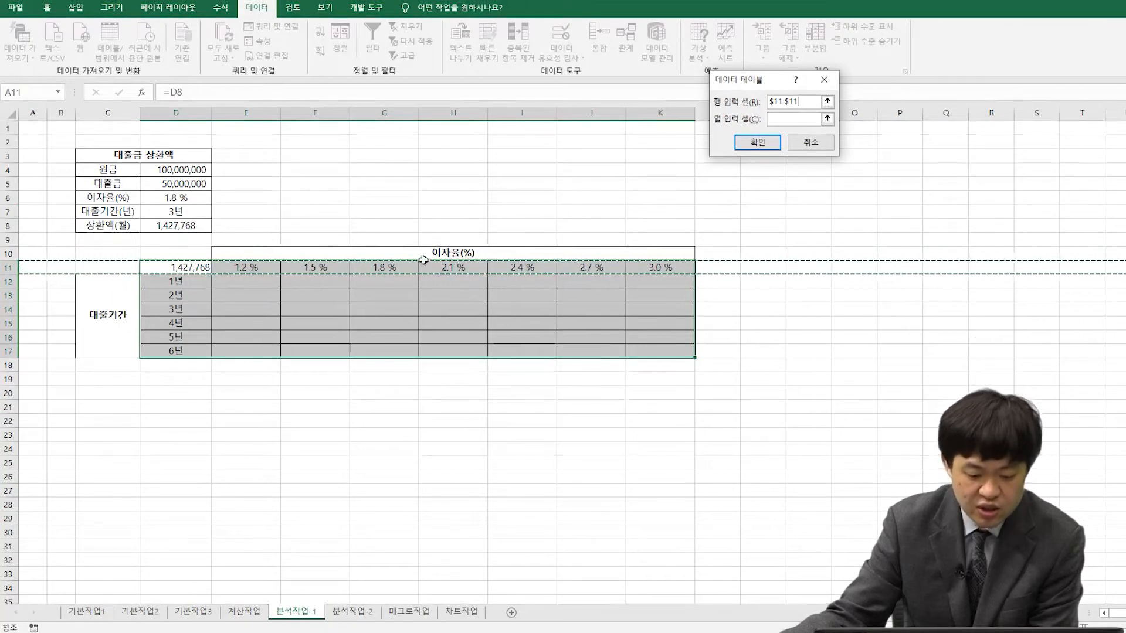
pyautogui.click(461, 254)
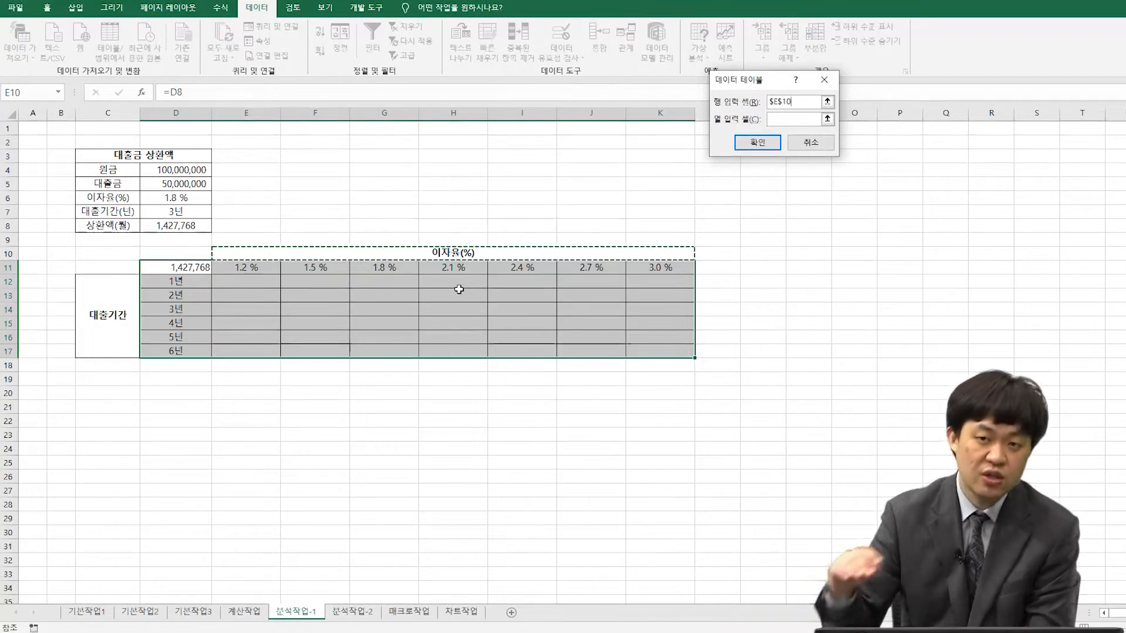
pyautogui.click(176, 267)
pyautogui.click(160, 225)
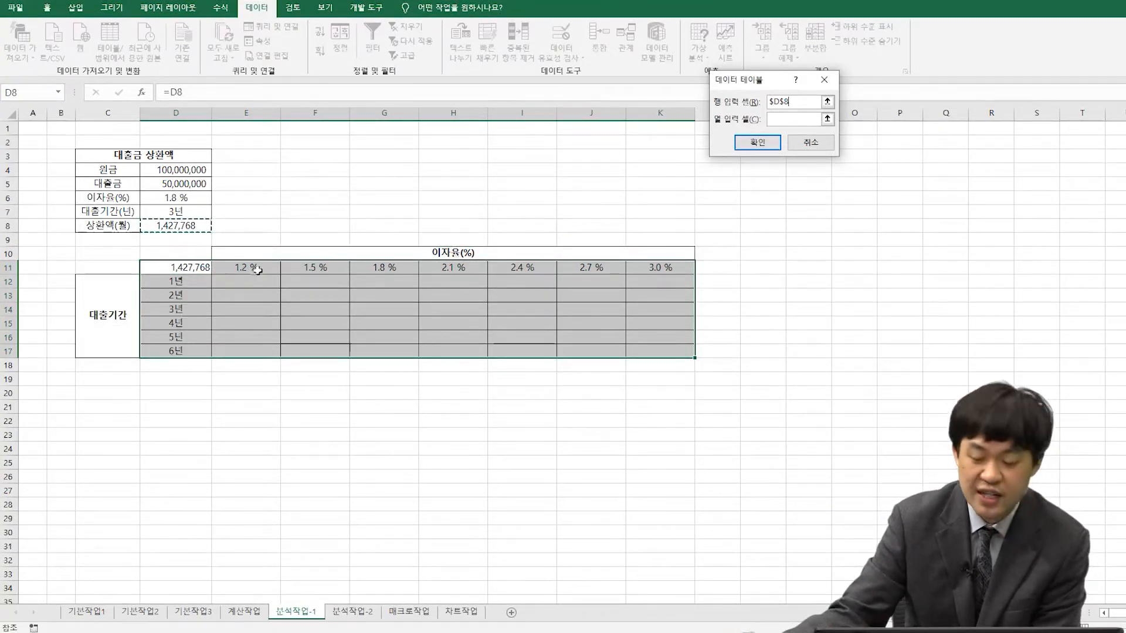
pyautogui.click(796, 103)
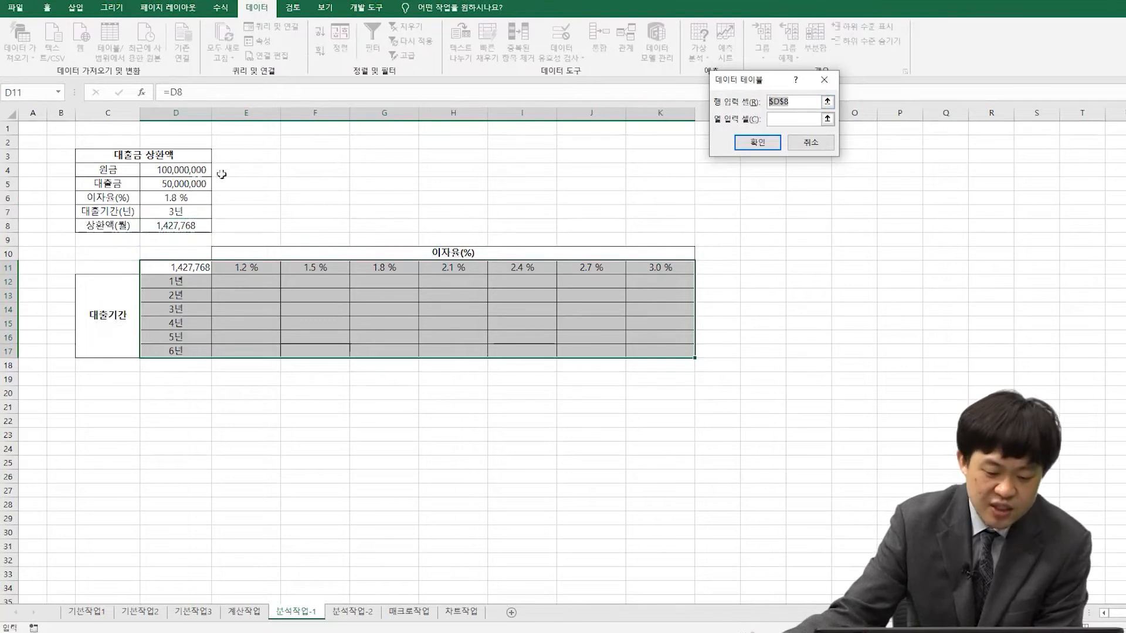
# - Set the data table's row input cell to the interest rate in D6
pyautogui.click(186, 201)
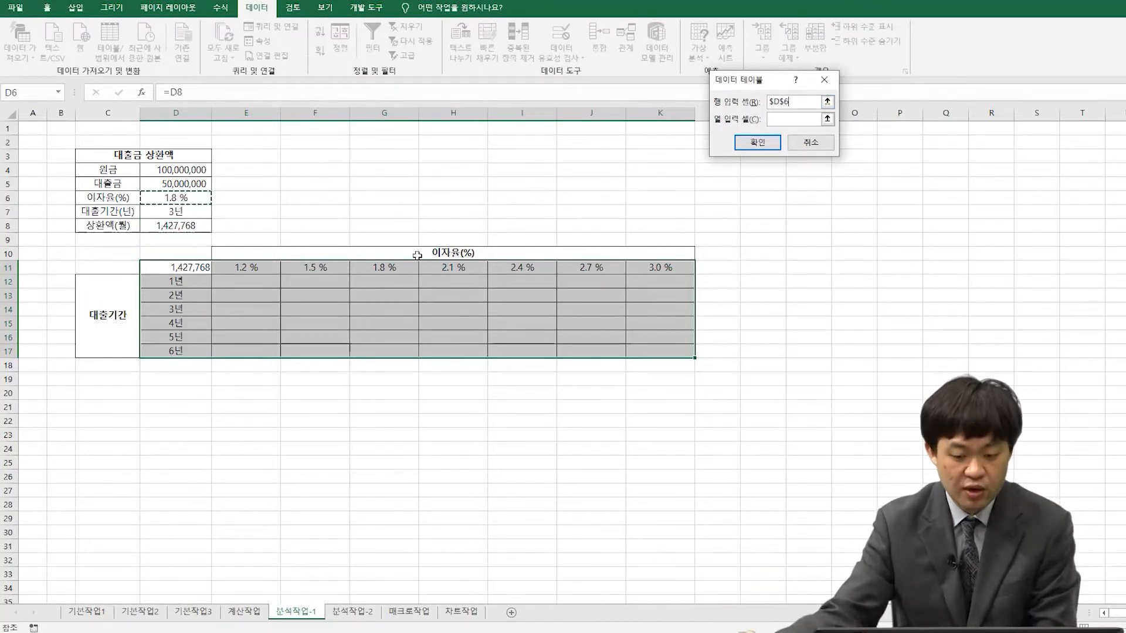
pyautogui.click(804, 119)
pyautogui.click(174, 116)
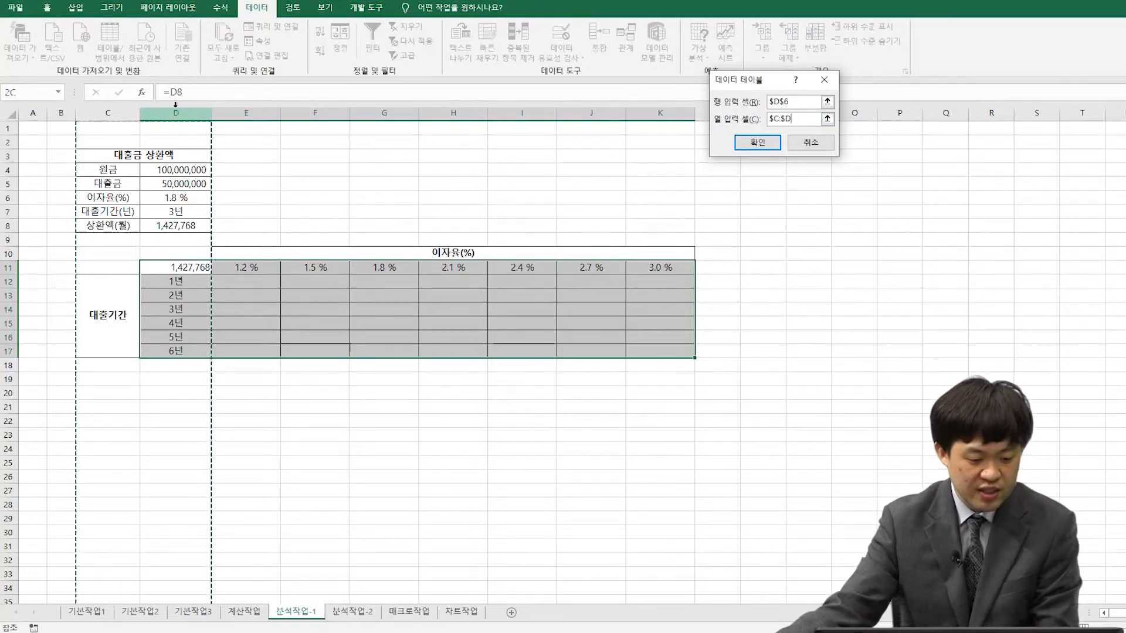
pyautogui.click(190, 297)
pyautogui.moveTo(191, 300); pyautogui.dragTo(222, 346)
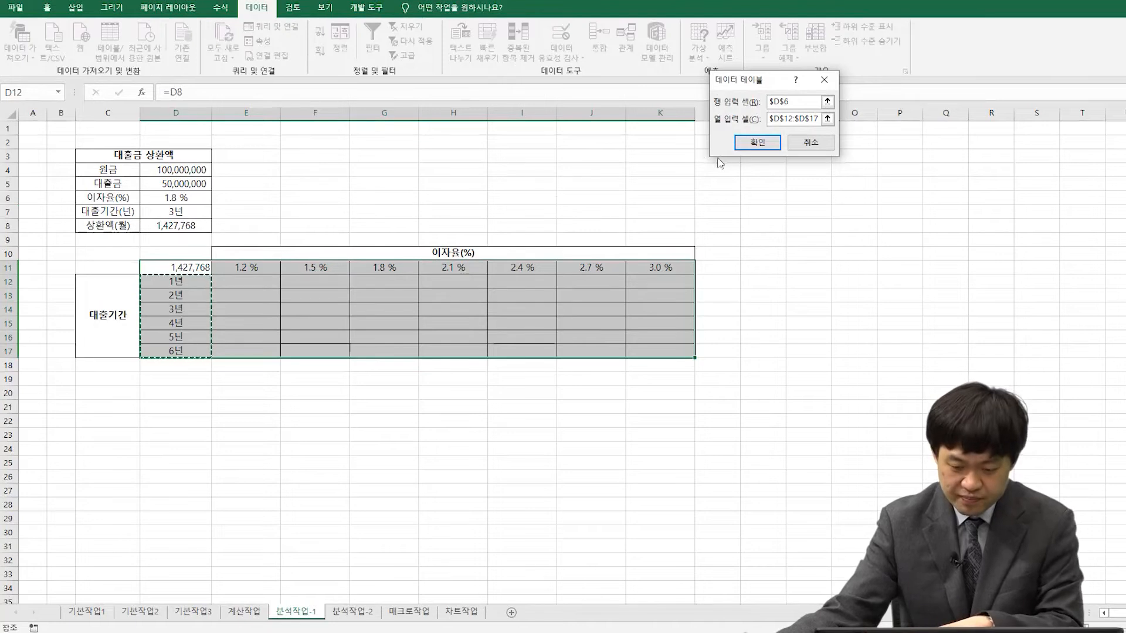
pyautogui.press('BackSpace')
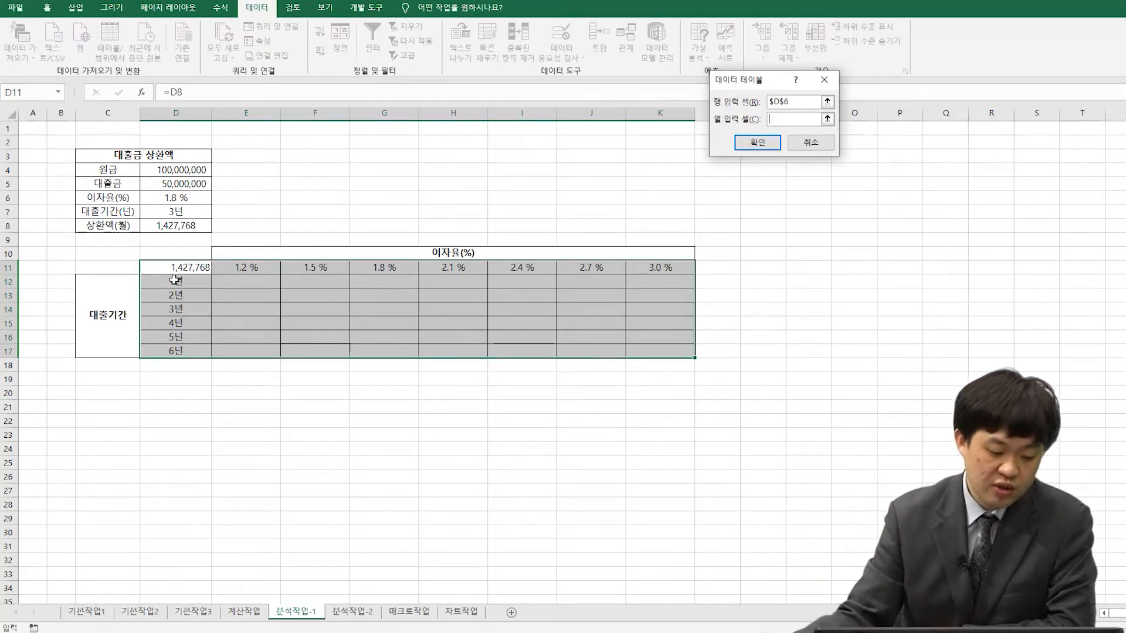
# - Set the column input cell to the loan term in D7 and create the data table
pyautogui.click(193, 216)
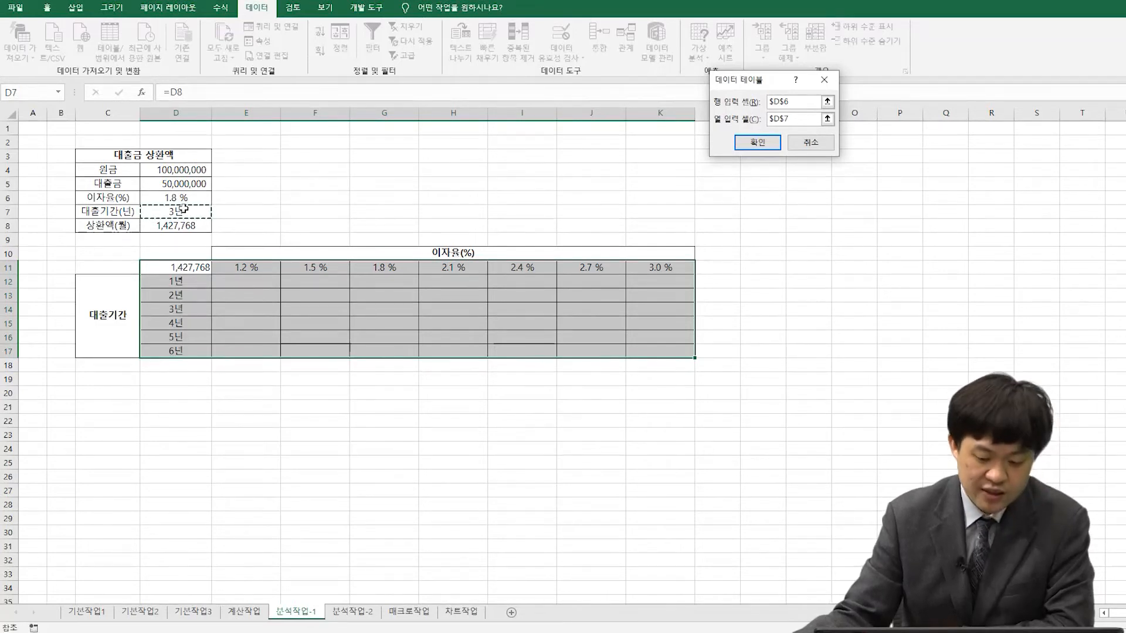
pyautogui.click(765, 147)
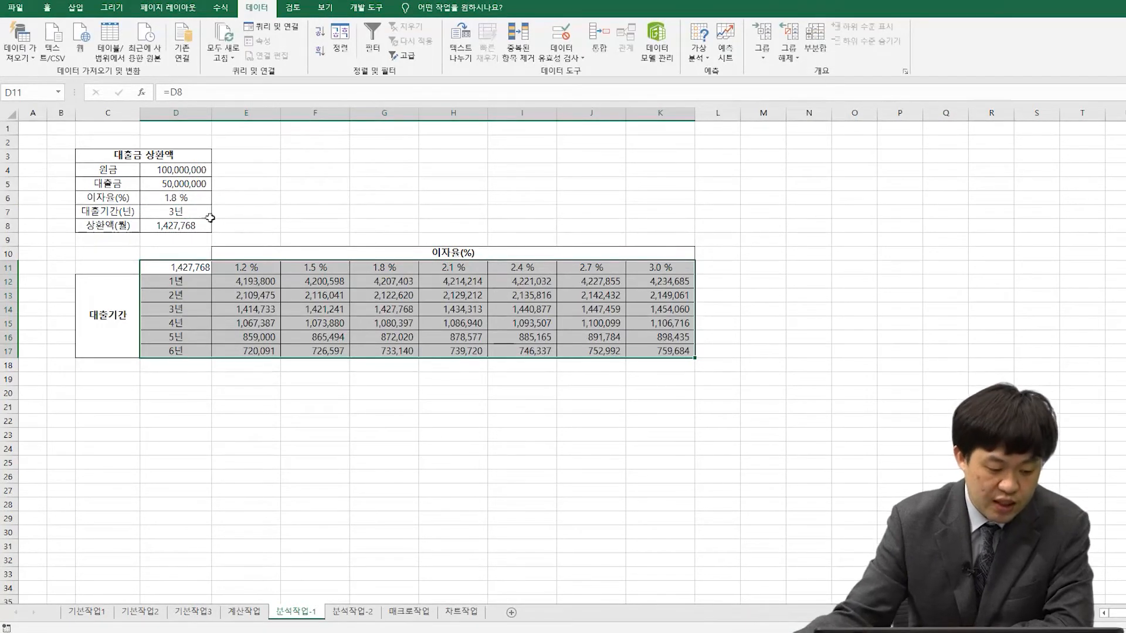
# - Compare the table's result for 1.8 % and 3 years in G14 with the linked repayment amount in D11
pyautogui.click(199, 197)
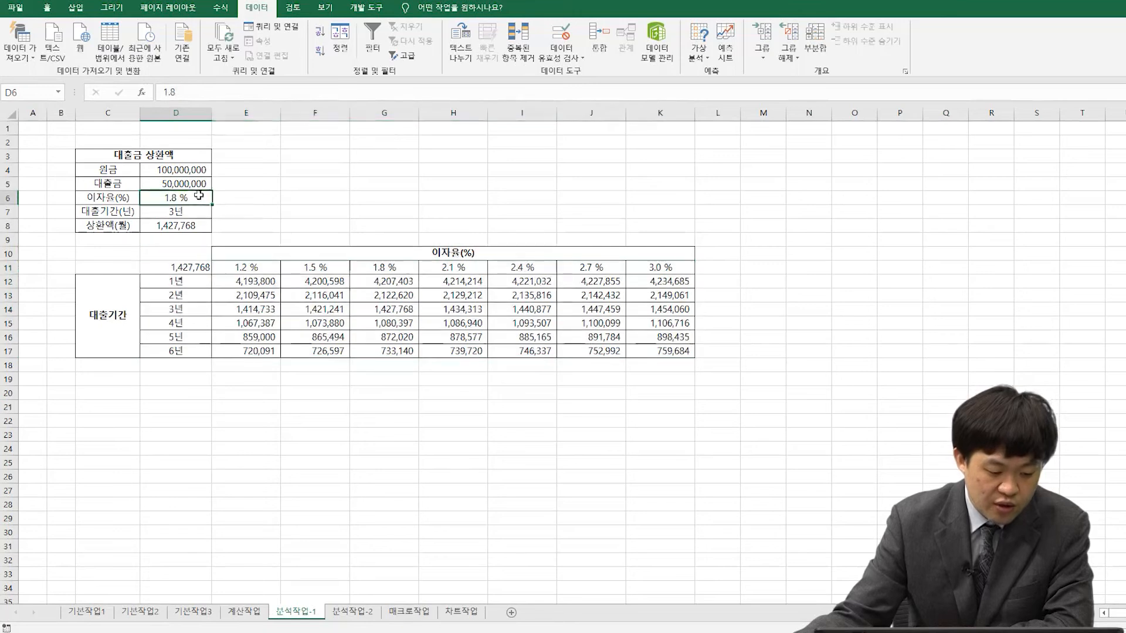
pyautogui.click(400, 267)
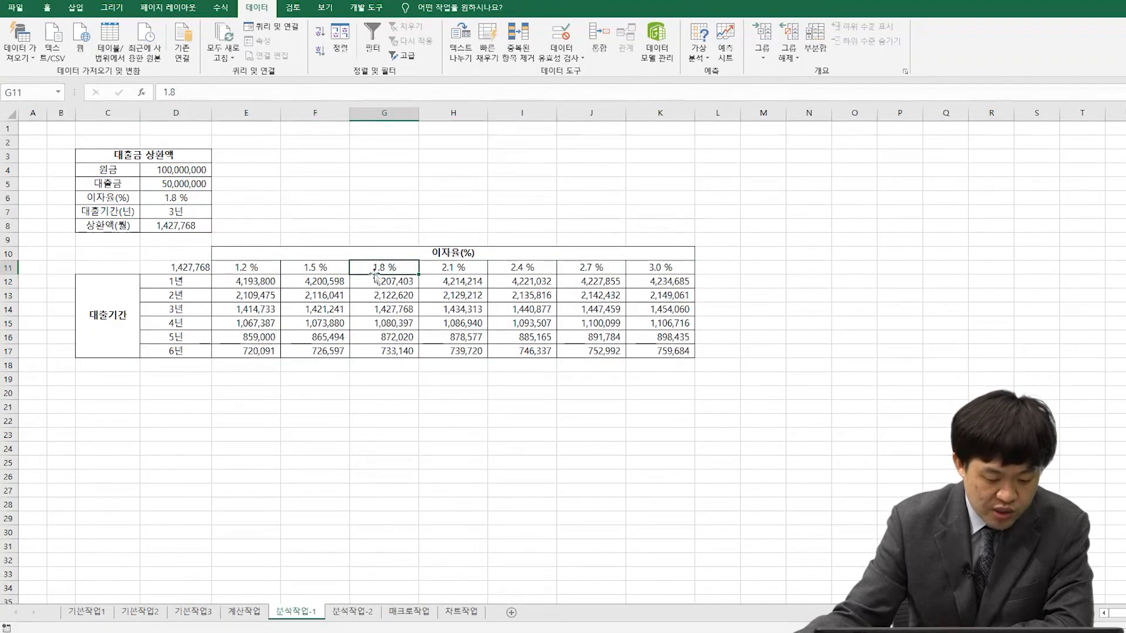
pyautogui.keyDown('ctrl'); pyautogui.click(195, 306); pyautogui.keyUp('ctrl')
pyautogui.keyDown('ctrl'); pyautogui.click(383, 311); pyautogui.keyUp('ctrl')
pyautogui.click(380, 314)
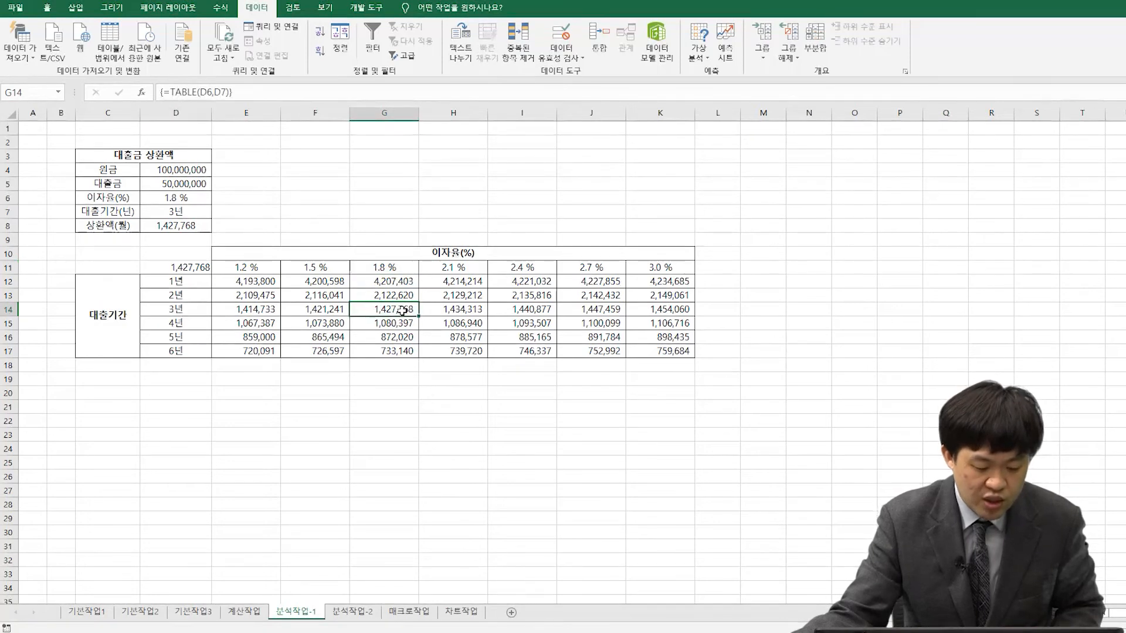
pyautogui.keyDown('ctrl'); pyautogui.click(190, 268); pyautogui.keyUp('ctrl')
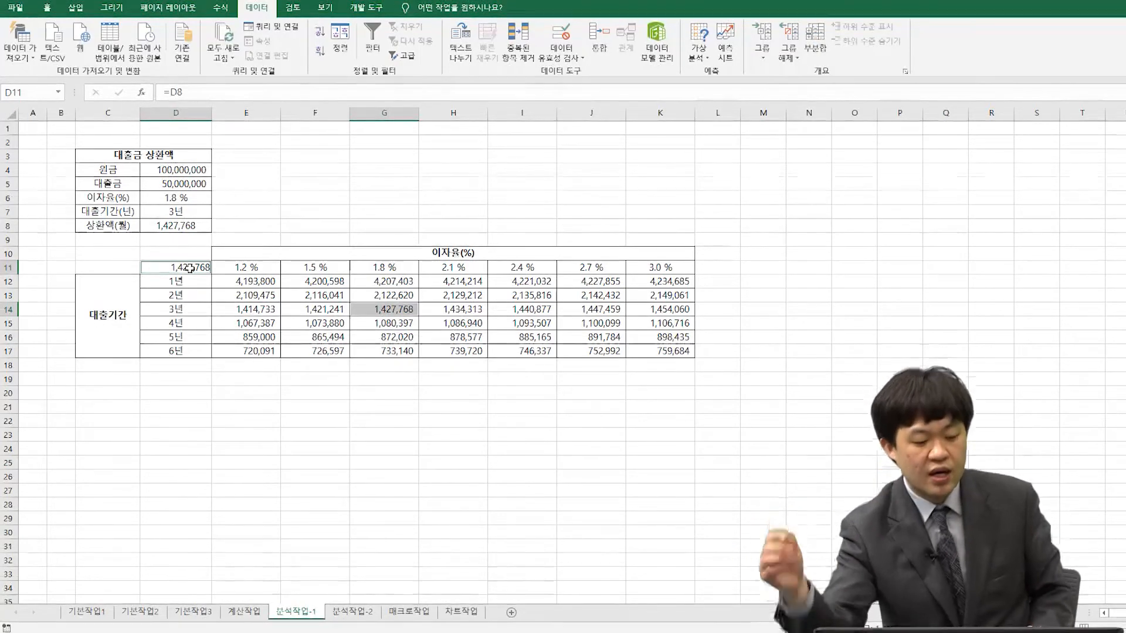
pyautogui.click(352, 225)
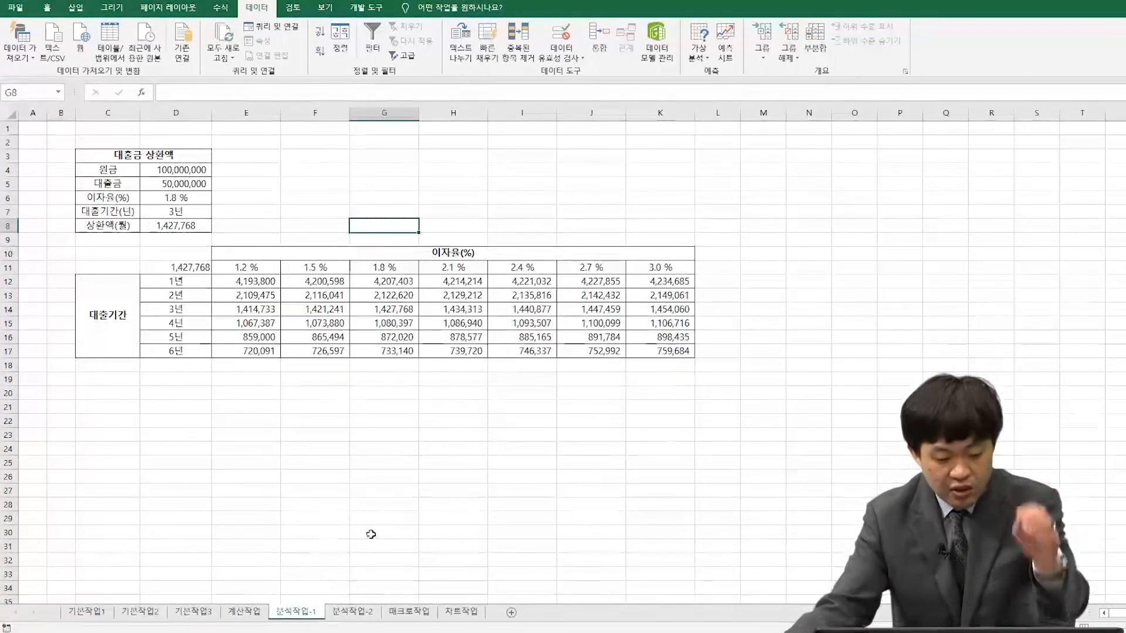
# - Clear E12:K17 and recreate the data table on D11:K17 with swapped inputs: row input cell D7, column input cell D6
pyautogui.moveTo(261, 282); pyautogui.dragTo(678, 351)
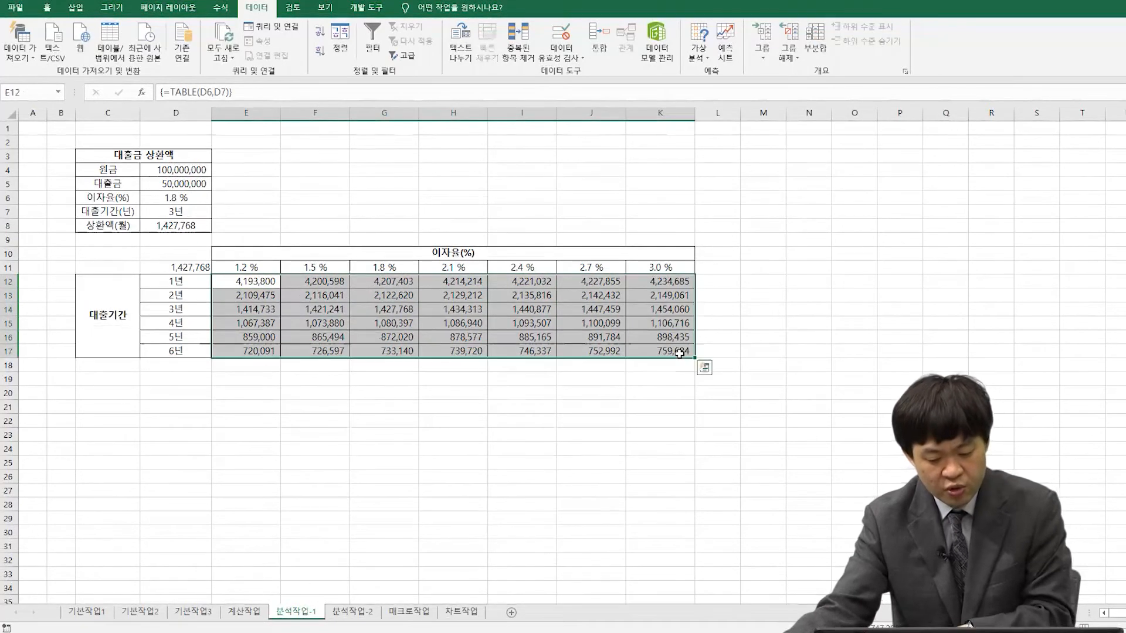
pyautogui.press('Delete')
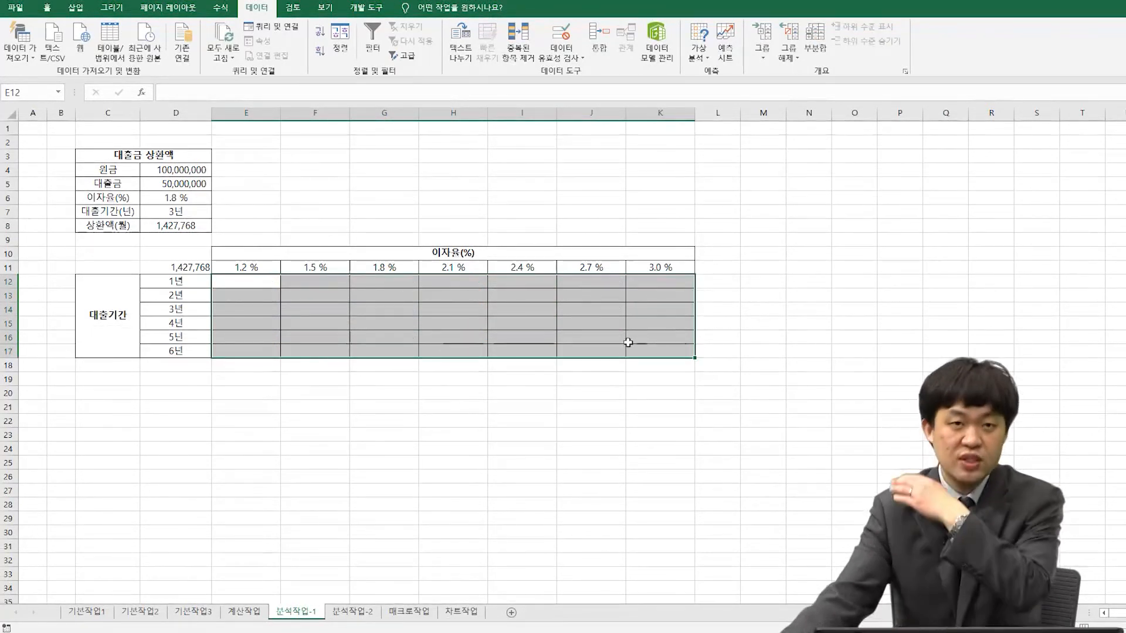
pyautogui.moveTo(194, 270); pyautogui.dragTo(659, 352)
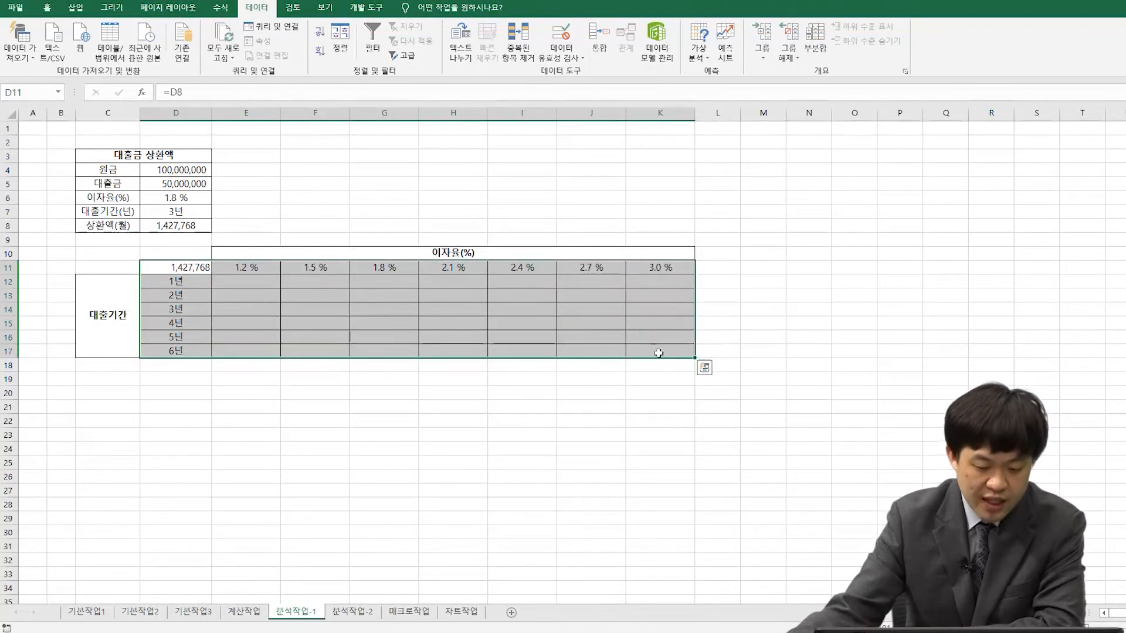
pyautogui.click(703, 61)
pyautogui.click(724, 107)
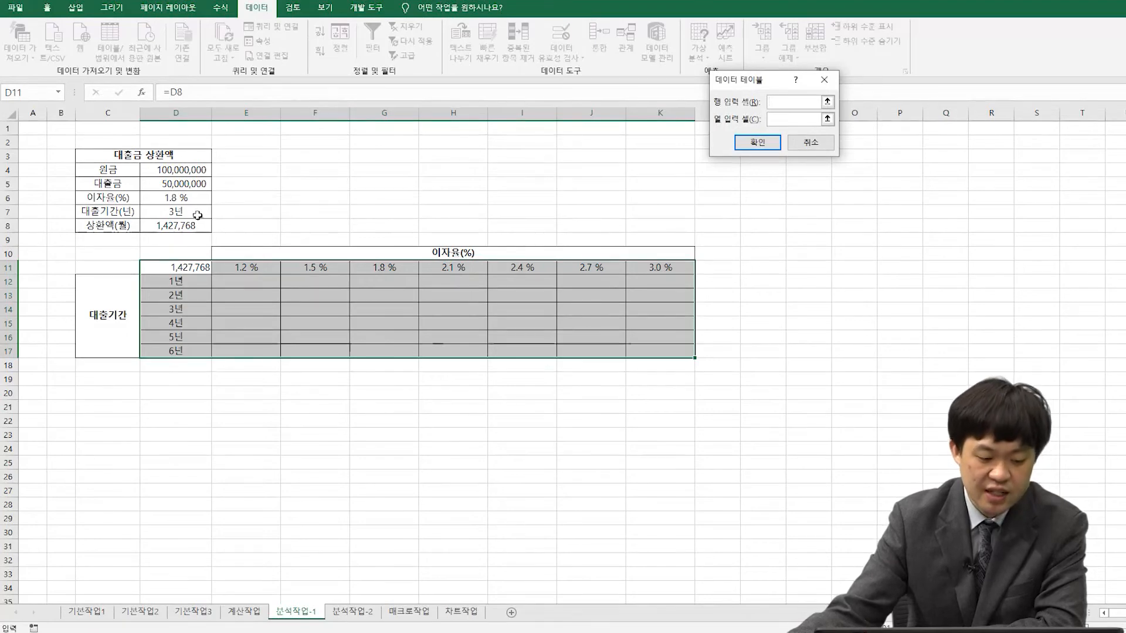
pyautogui.press('Tab')
pyautogui.click(171, 201)
pyautogui.click(755, 143)
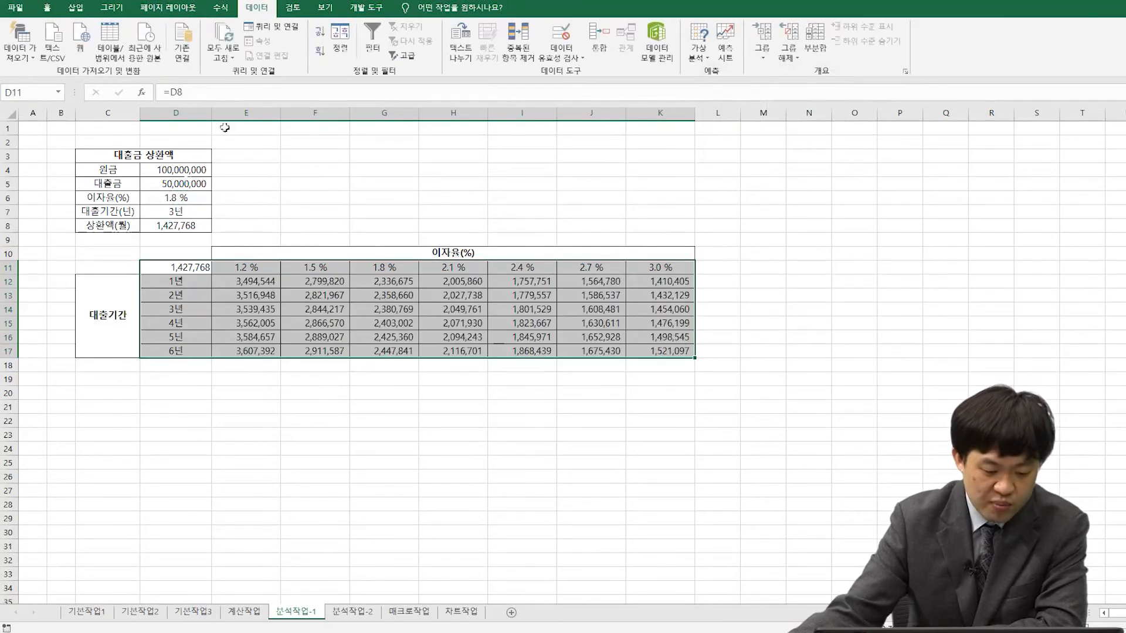
# - Check the swapped table's value for 1.8 % and 3 years against the corner cell D11
pyautogui.click(394, 271)
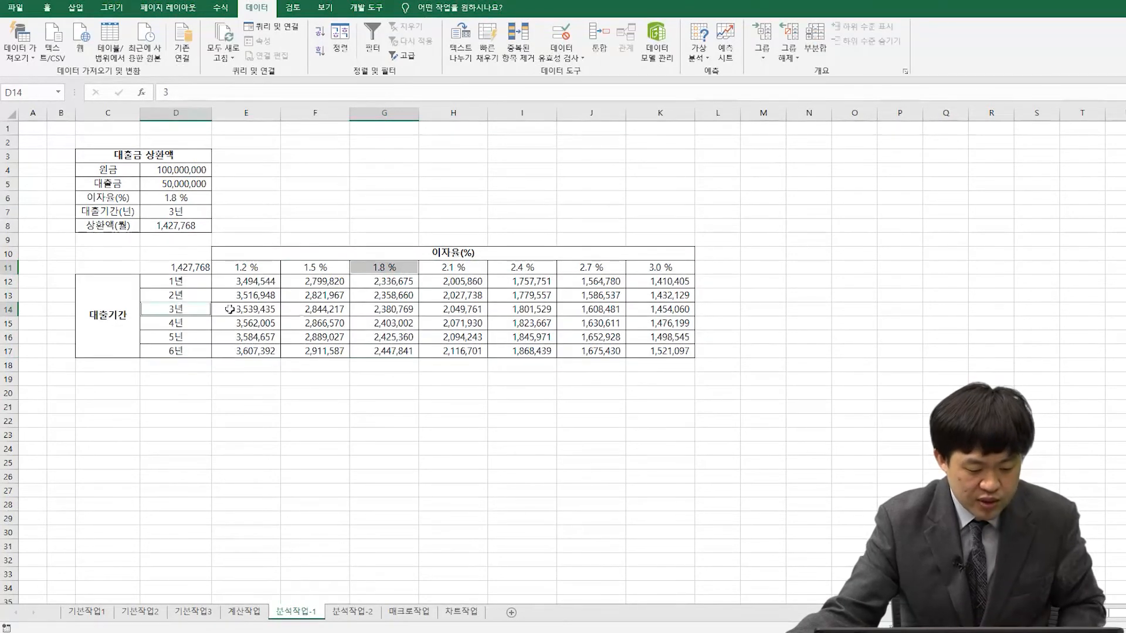
pyautogui.click(379, 312)
pyautogui.click(208, 268)
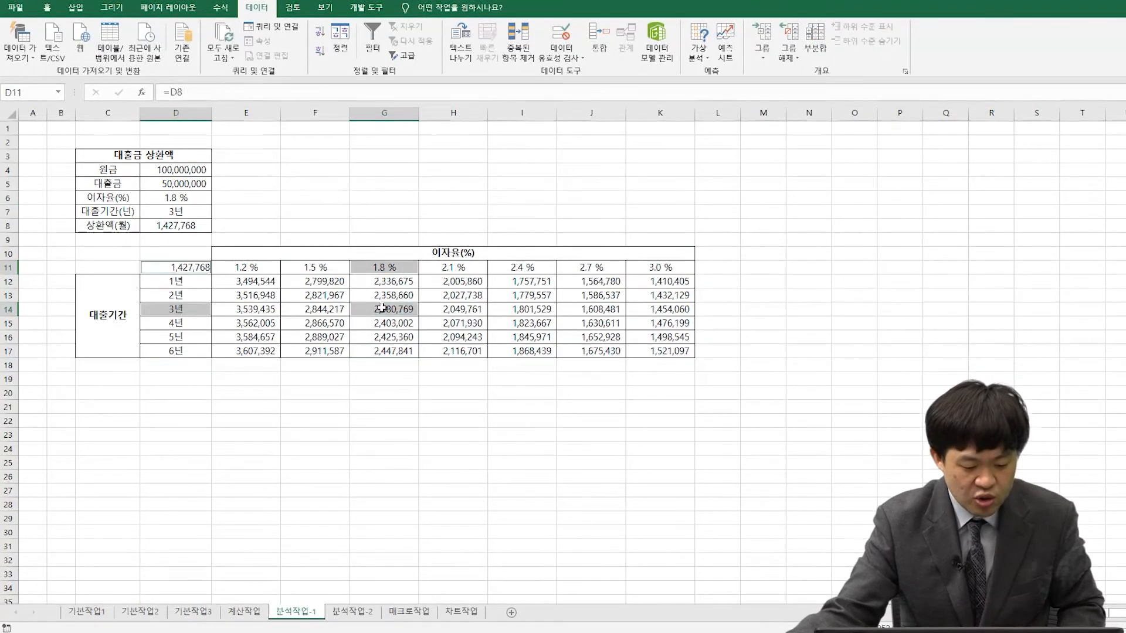
pyautogui.keyDown('ctrl'); pyautogui.click(382, 308); pyautogui.keyUp('ctrl')
pyautogui.keyDown('ctrl'); pyautogui.click(185, 268); pyautogui.keyUp('ctrl')
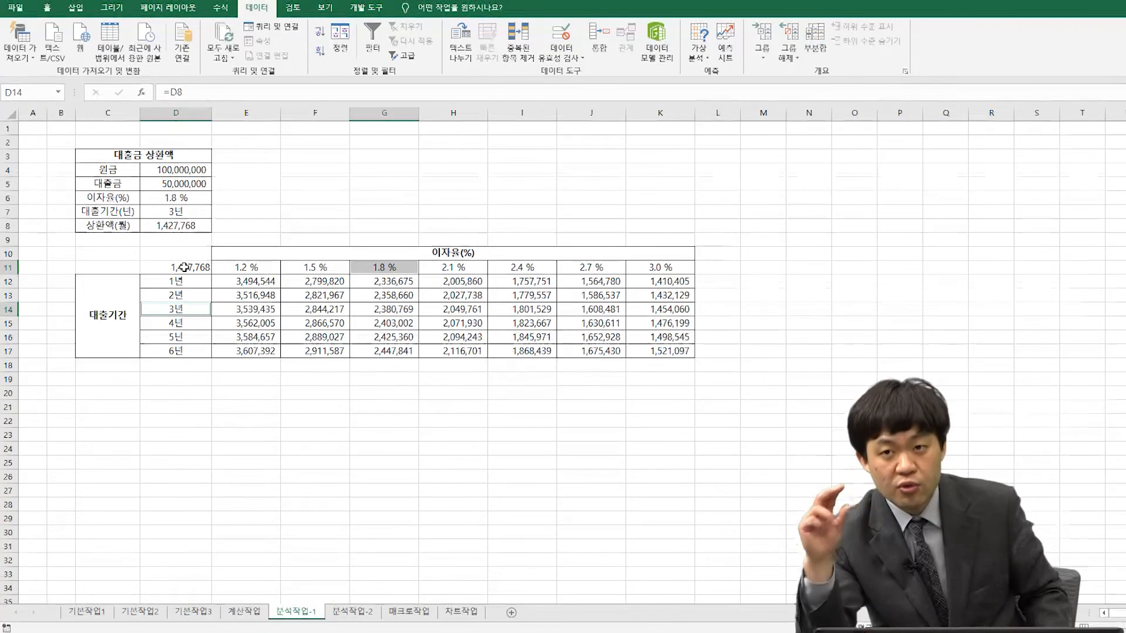
# - Clear the results in E12:K17 and rebuild the data table on D11:K17 with row input cell D6 and column input cell D7
pyautogui.moveTo(237, 282)
pyautogui.mouseDown()
pyautogui.moveTo(587, 352)
pyautogui.moveTo(659, 352)
pyautogui.mouseUp()
pyautogui.press('Delete')
pyautogui.moveTo(176, 265); pyautogui.dragTo(658, 352)
pyautogui.click(698, 52)
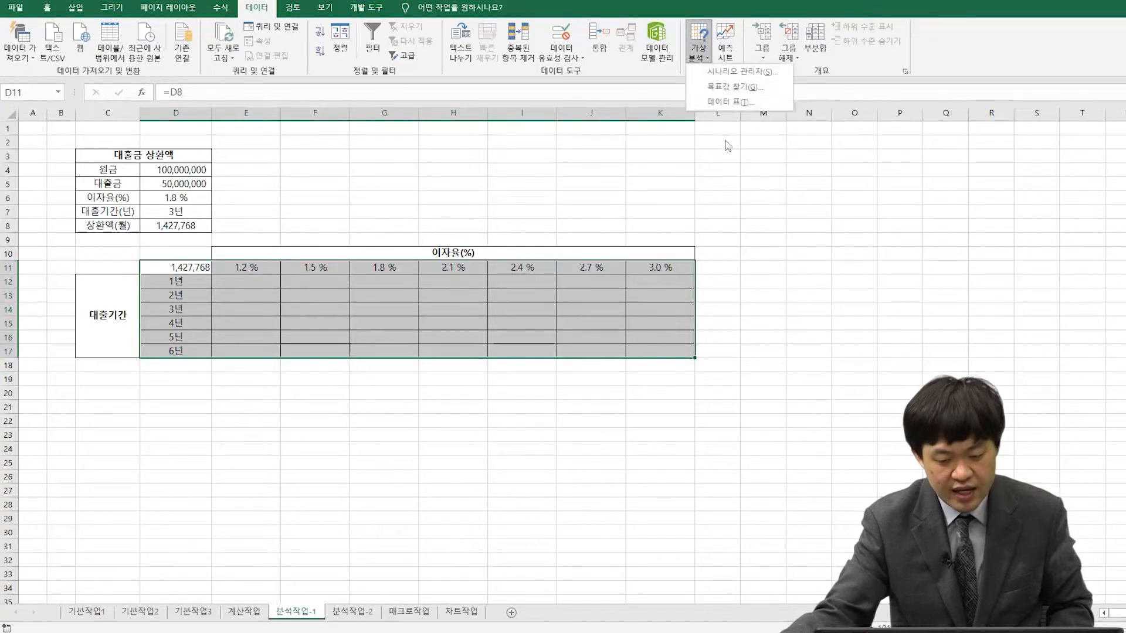
pyautogui.click(733, 102)
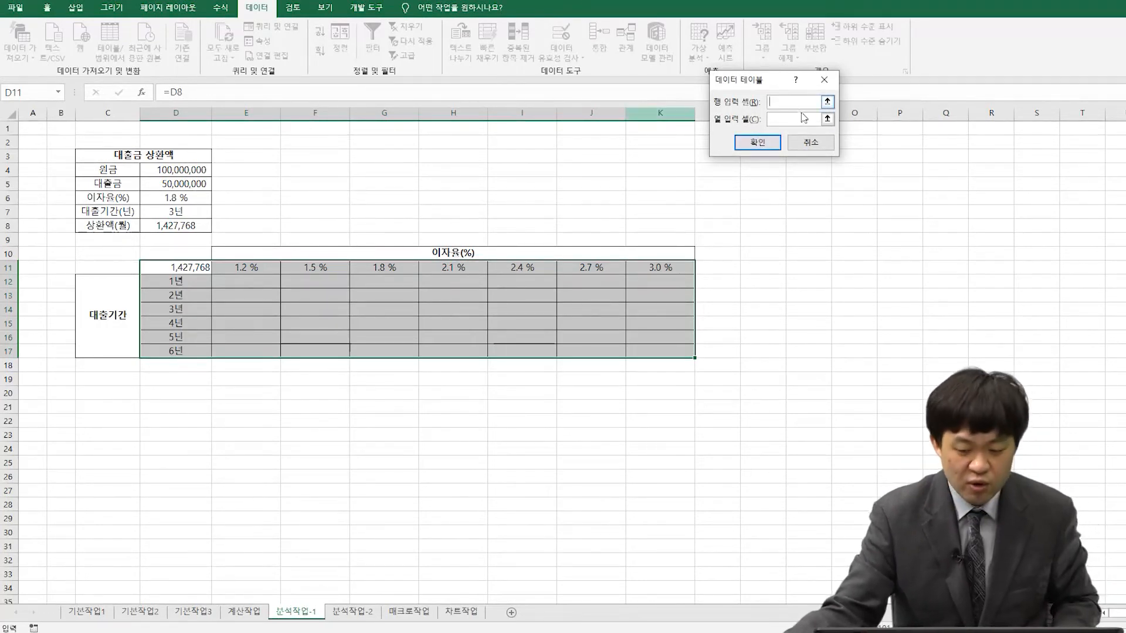
pyautogui.press('Tab')
pyautogui.click(173, 212)
pyautogui.click(757, 142)
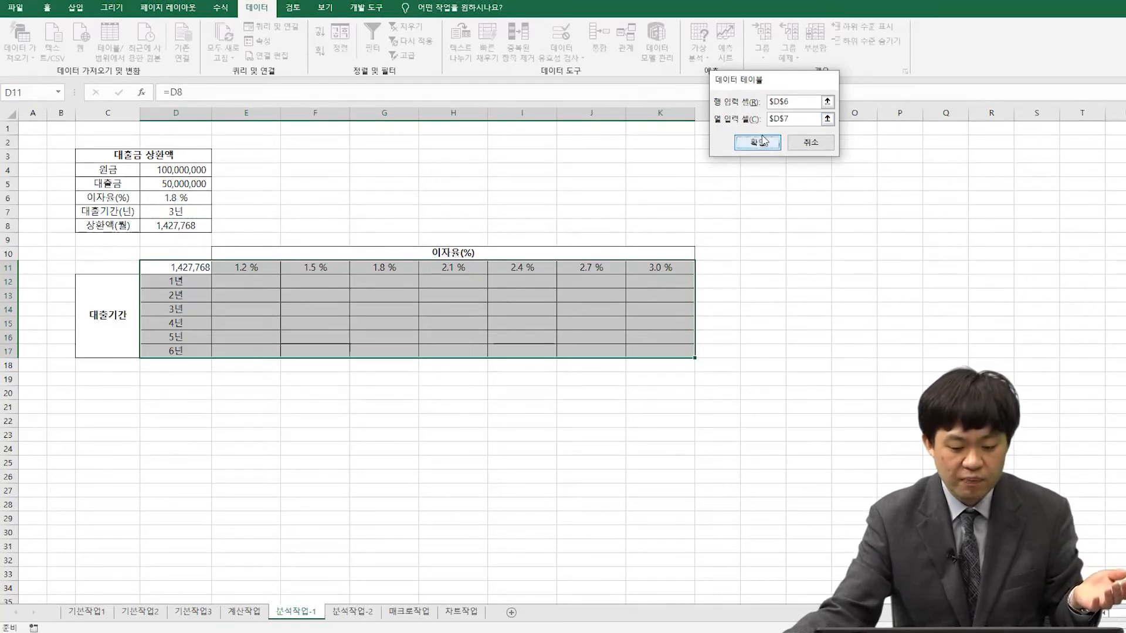
# - Try to delete only parts of the data table's results: the 3.0 % column K12:K17, and cells E17:J17 of the 6-year row
pyautogui.click(590, 386)
pyautogui.moveTo(656, 284); pyautogui.dragTo(660, 351)
pyautogui.press('Delete')
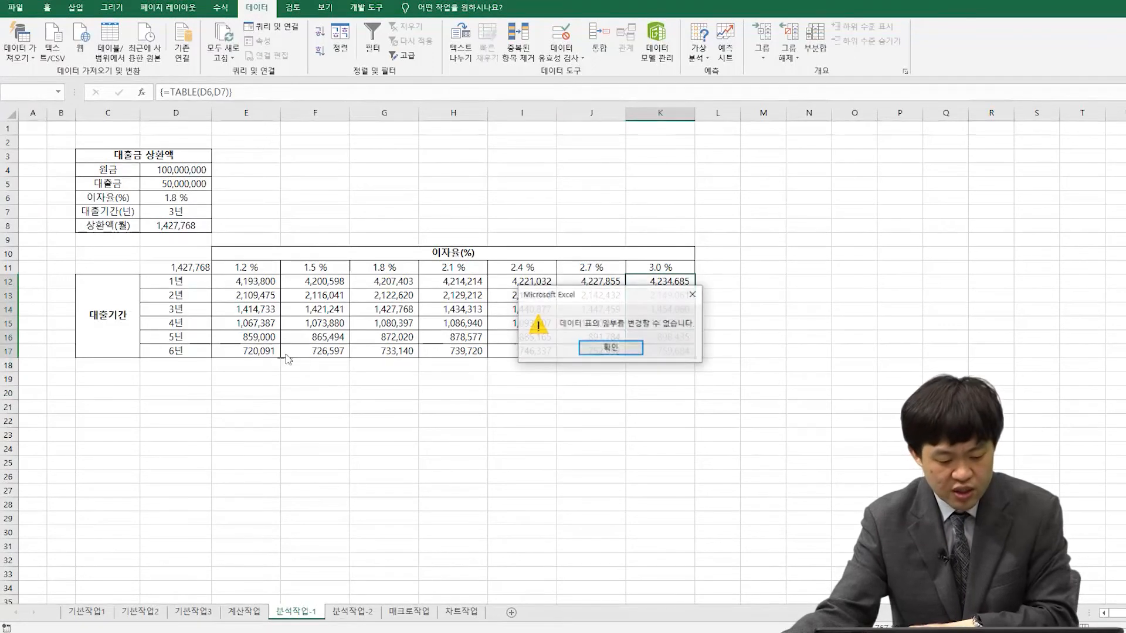
pyautogui.click(618, 352)
pyautogui.press('Delete')
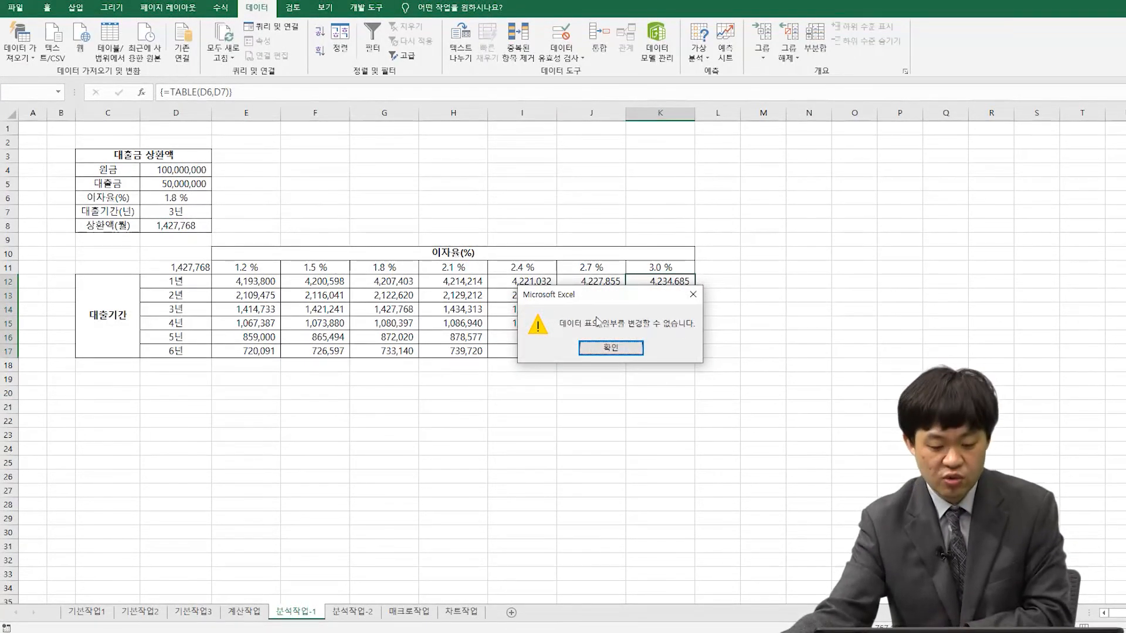
pyautogui.click(610, 347)
pyautogui.moveTo(262, 350); pyautogui.dragTo(624, 351)
pyautogui.press('Delete')
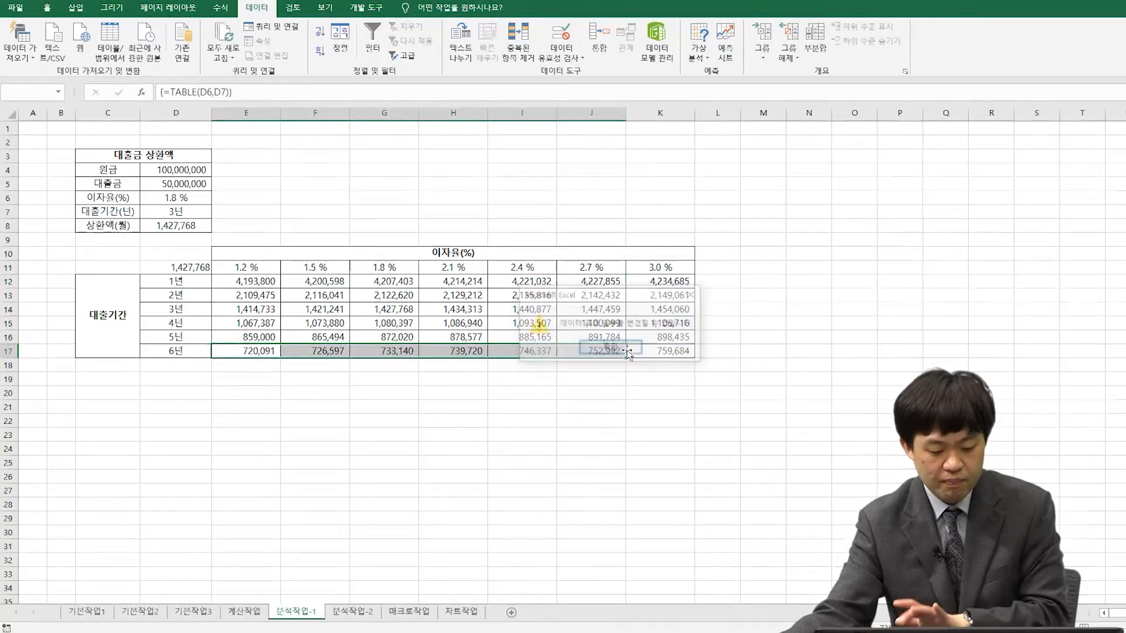
# - Clear the data table's complete results range E12:K17
pyautogui.click(624, 350)
pyautogui.moveTo(258, 295); pyautogui.dragTo(674, 351)
pyautogui.moveTo(262, 281); pyautogui.dragTo(672, 353)
pyautogui.press('Delete')
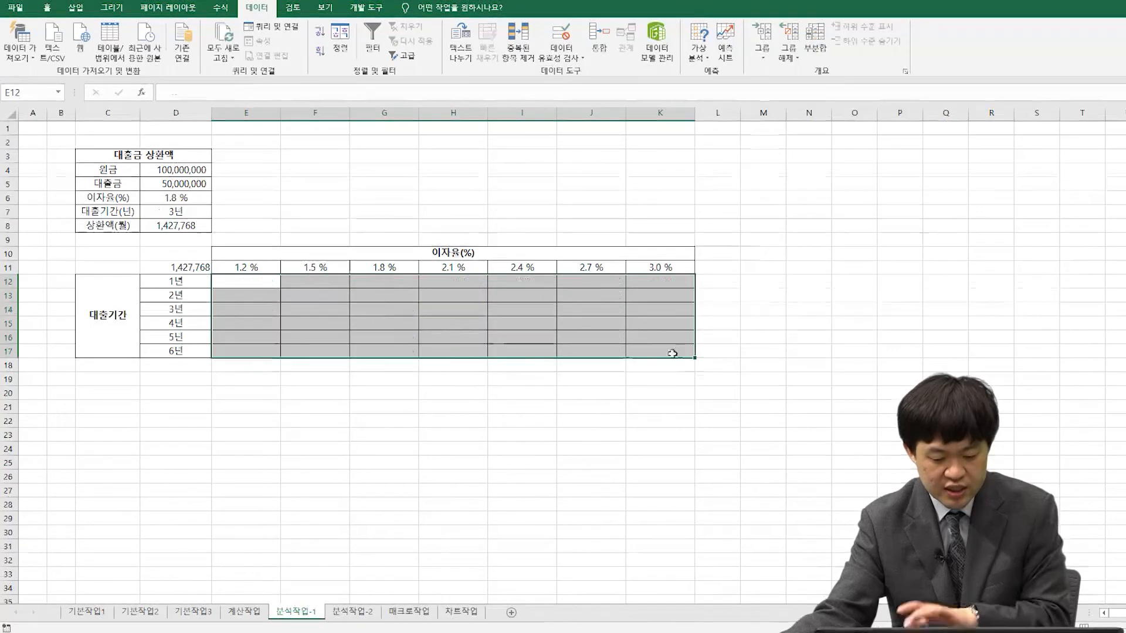
# - Create a data table only on the partial range D11:J16 with row input cell D6 and column input cell D7
pyautogui.click(522, 406)
pyautogui.moveTo(189, 267); pyautogui.dragTo(586, 339)
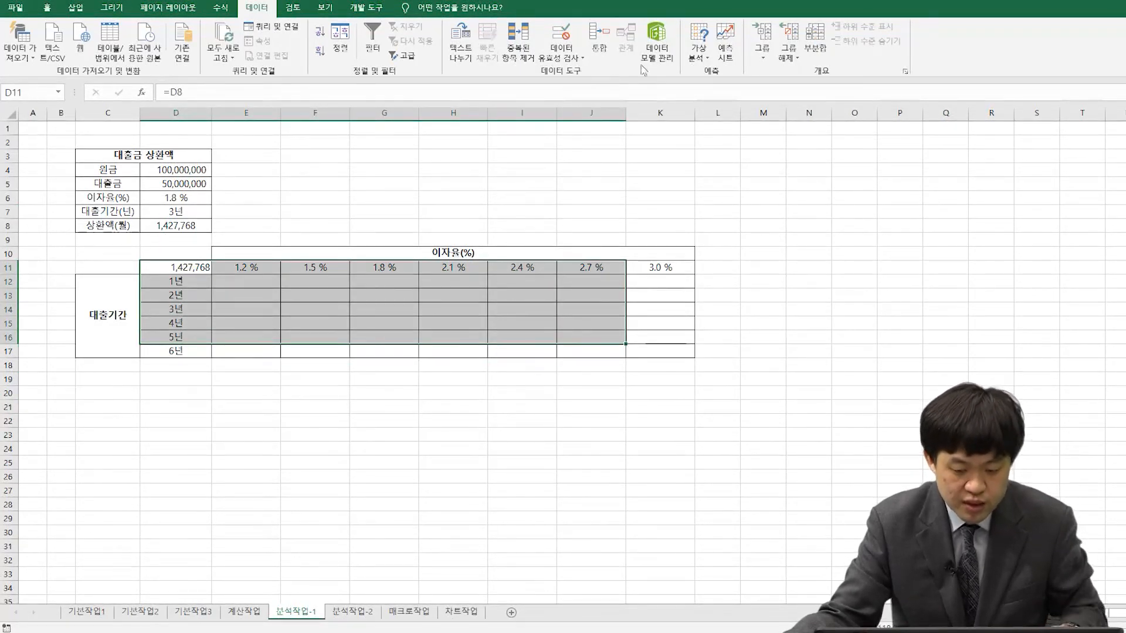
pyautogui.click(699, 52)
pyautogui.click(712, 99)
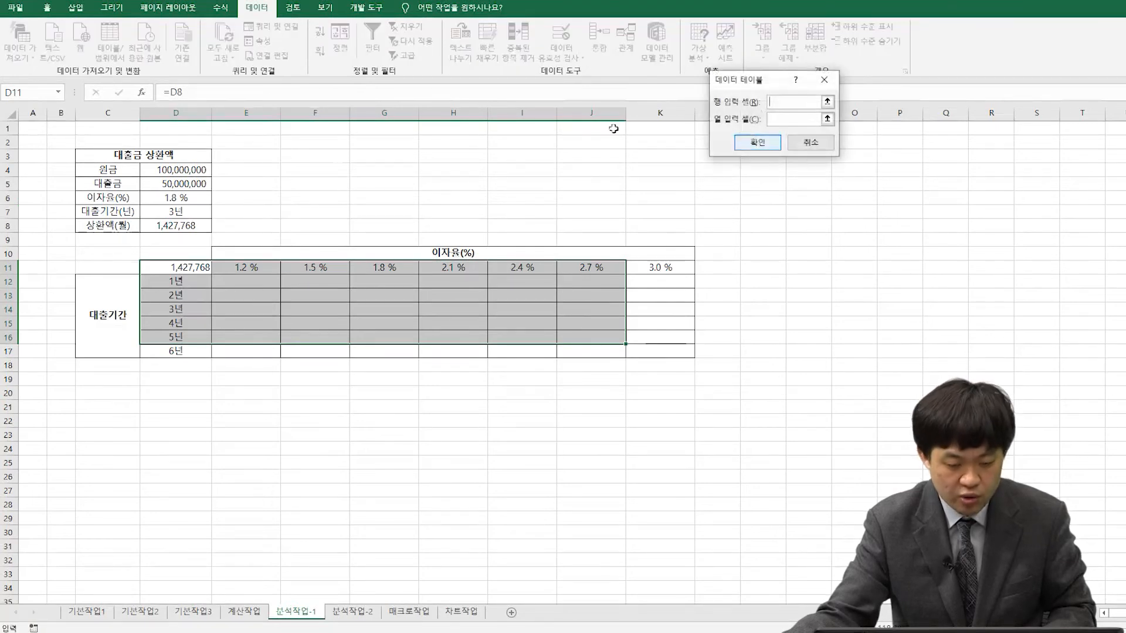
pyautogui.click(195, 202)
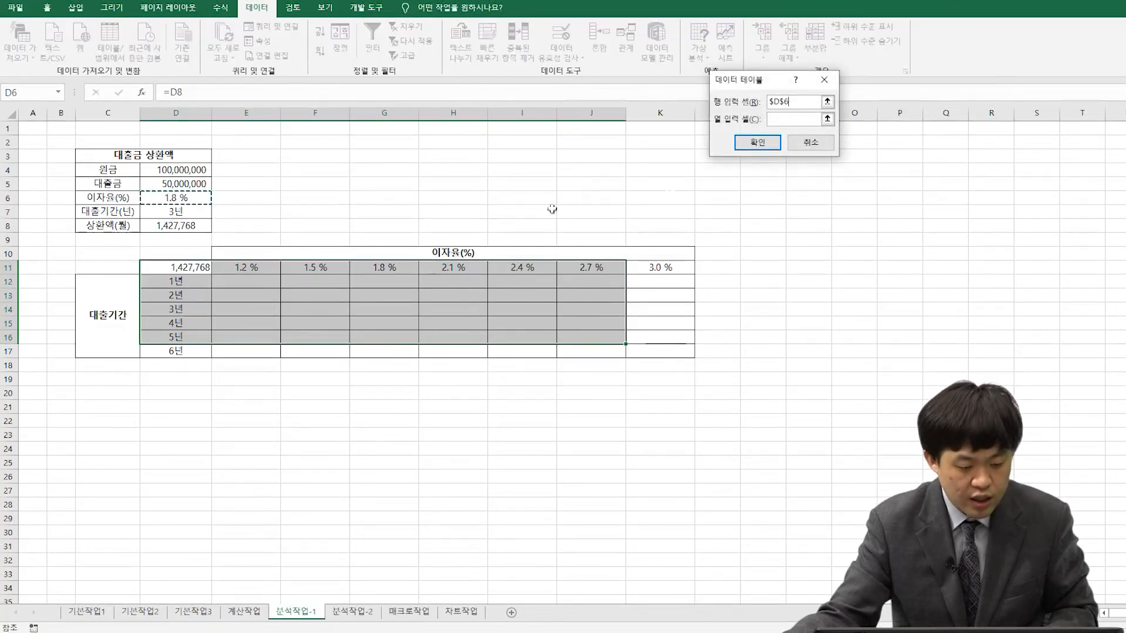
pyautogui.click(769, 120)
pyautogui.click(190, 213)
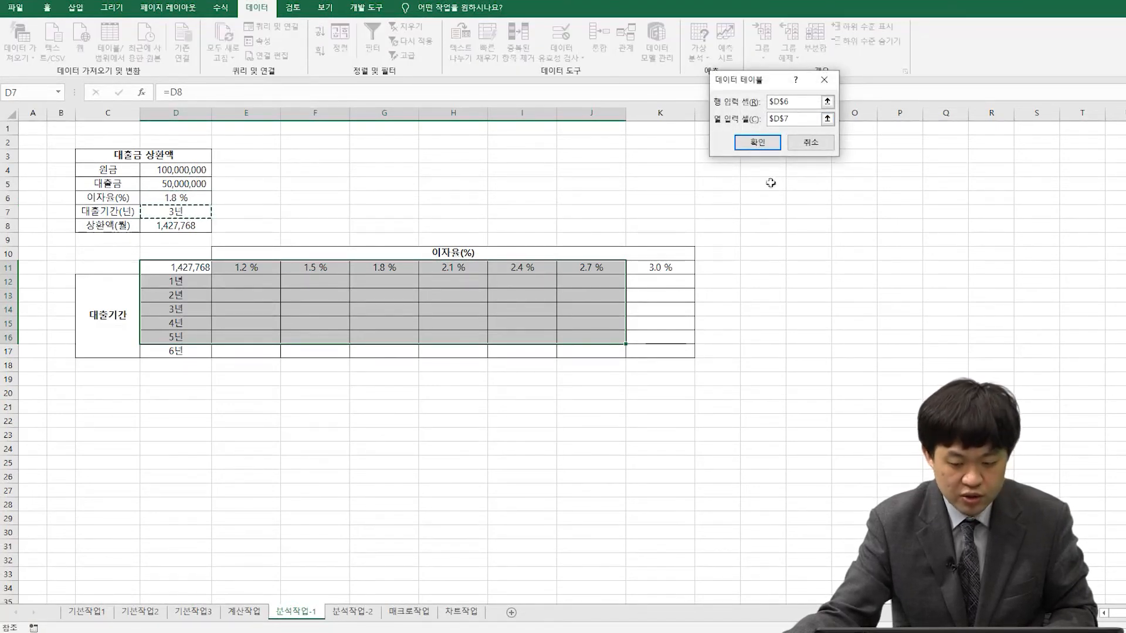
pyautogui.click(757, 143)
# - Try to add the missing 3.0 % column and 6-year row as a data table on K11:K17, D17:J17 and D11, using input cells D6 and D7
pyautogui.moveTo(650, 280); pyautogui.dragTo(648, 344)
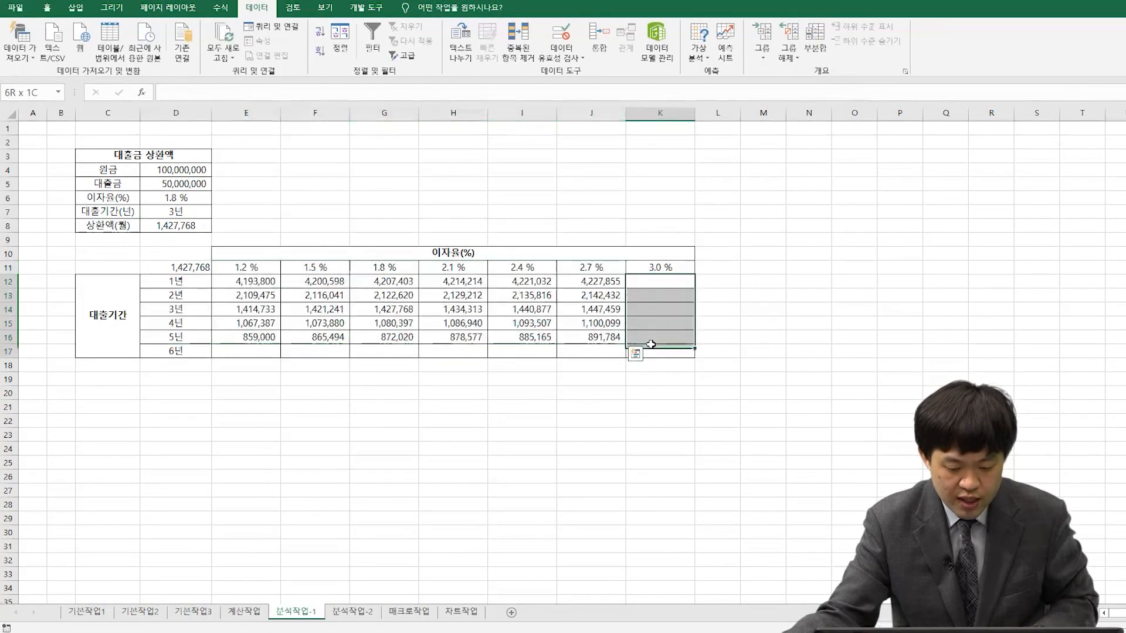
pyautogui.moveTo(659, 267); pyautogui.dragTo(649, 348)
pyautogui.moveTo(183, 350); pyautogui.dragTo(571, 352)
pyautogui.keyDown('ctrl'); pyautogui.click(196, 268); pyautogui.keyUp('ctrl')
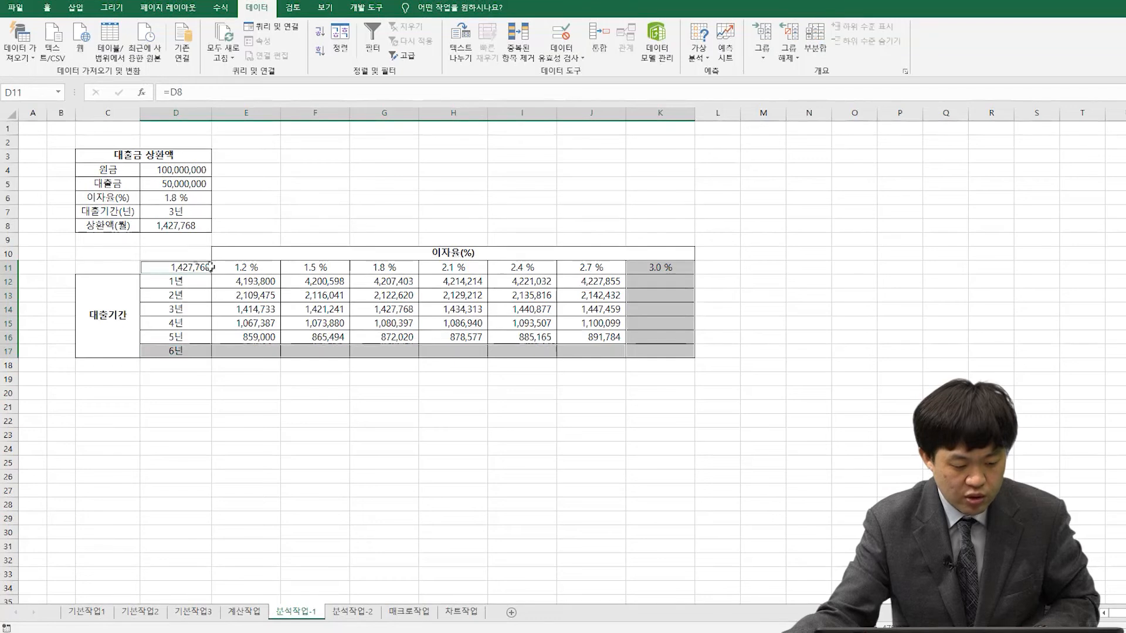
pyautogui.click(699, 51)
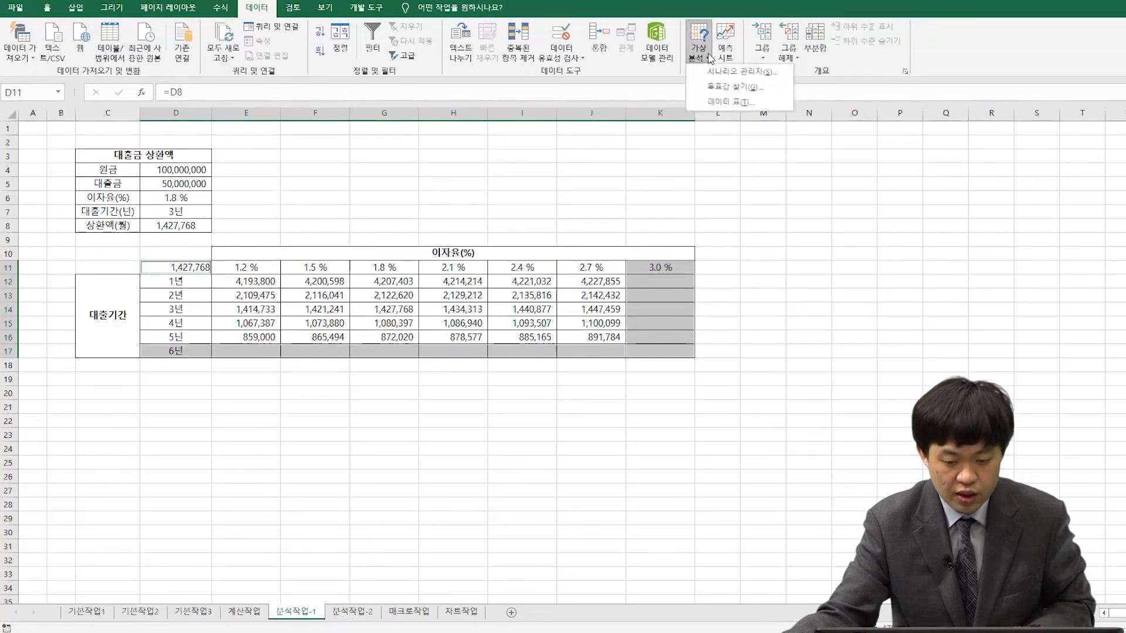
pyautogui.click(732, 108)
pyautogui.click(187, 200)
pyautogui.press('Tab')
pyautogui.click(179, 206)
pyautogui.click(757, 142)
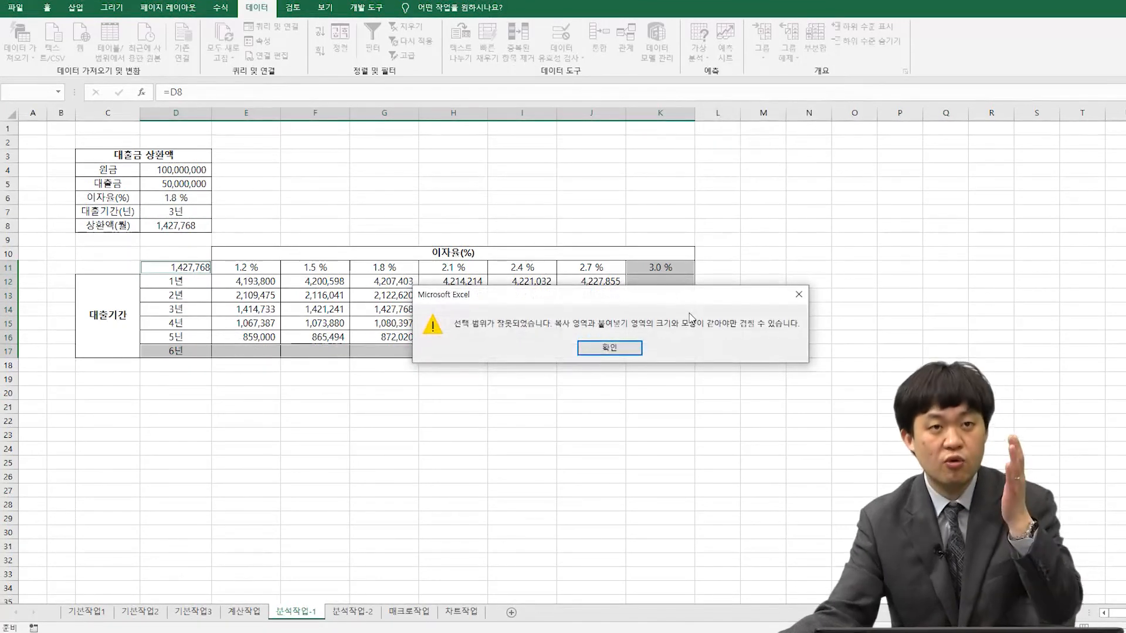
pyautogui.click(608, 348)
# - Clear E12:K17 and recreate the data table on the full range D11:K17 with row input cell D6 and column input cell D7
pyautogui.click(516, 421)
pyautogui.moveTo(259, 281); pyautogui.dragTo(675, 350)
pyautogui.press('Delete')
pyautogui.moveTo(197, 267); pyautogui.dragTo(653, 349)
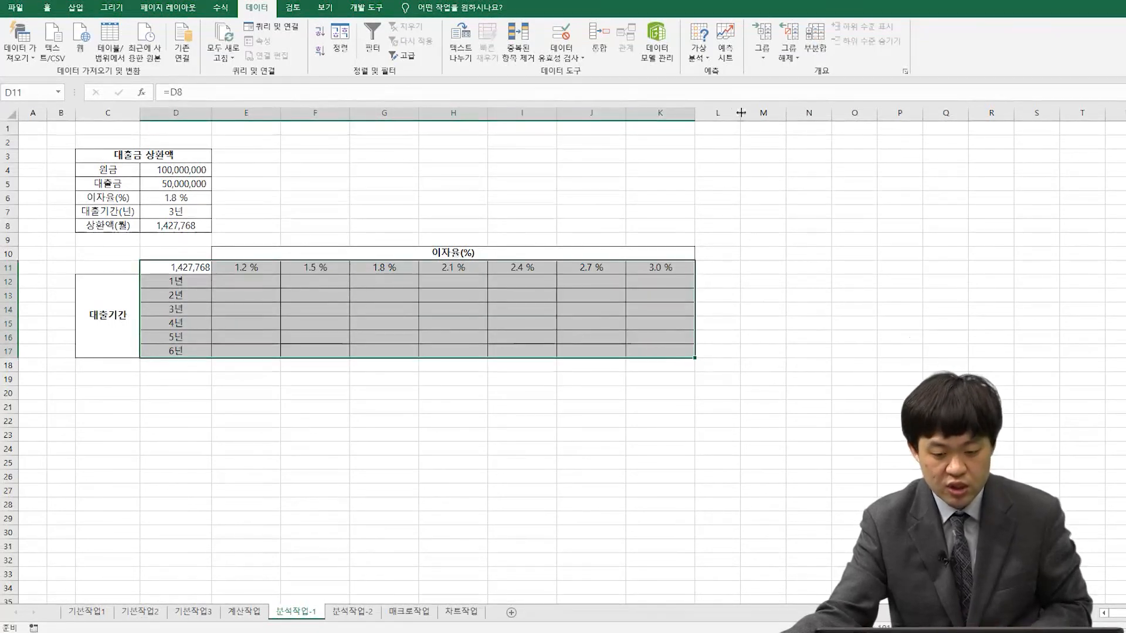
pyautogui.click(699, 47)
pyautogui.click(759, 103)
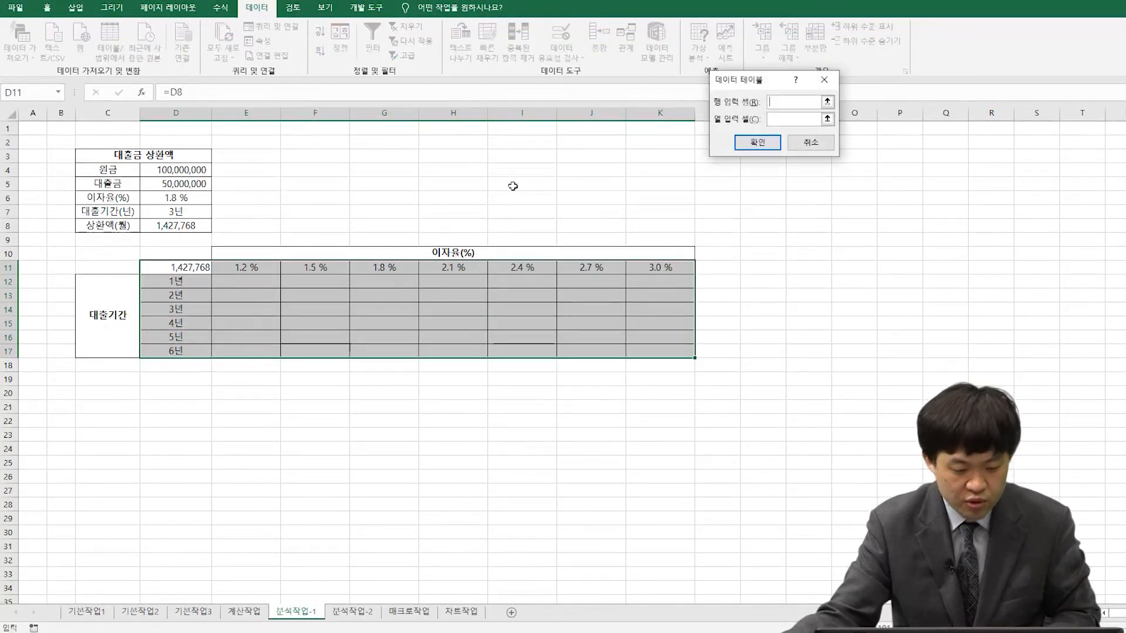
pyautogui.click(196, 202)
pyautogui.click(792, 121)
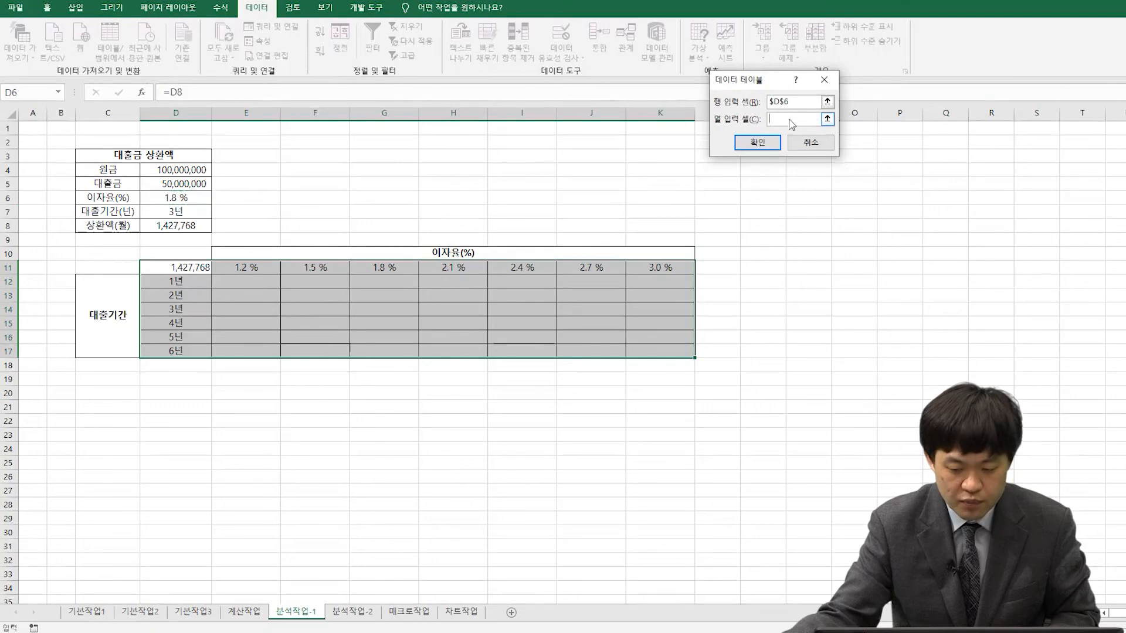
pyautogui.click(192, 211)
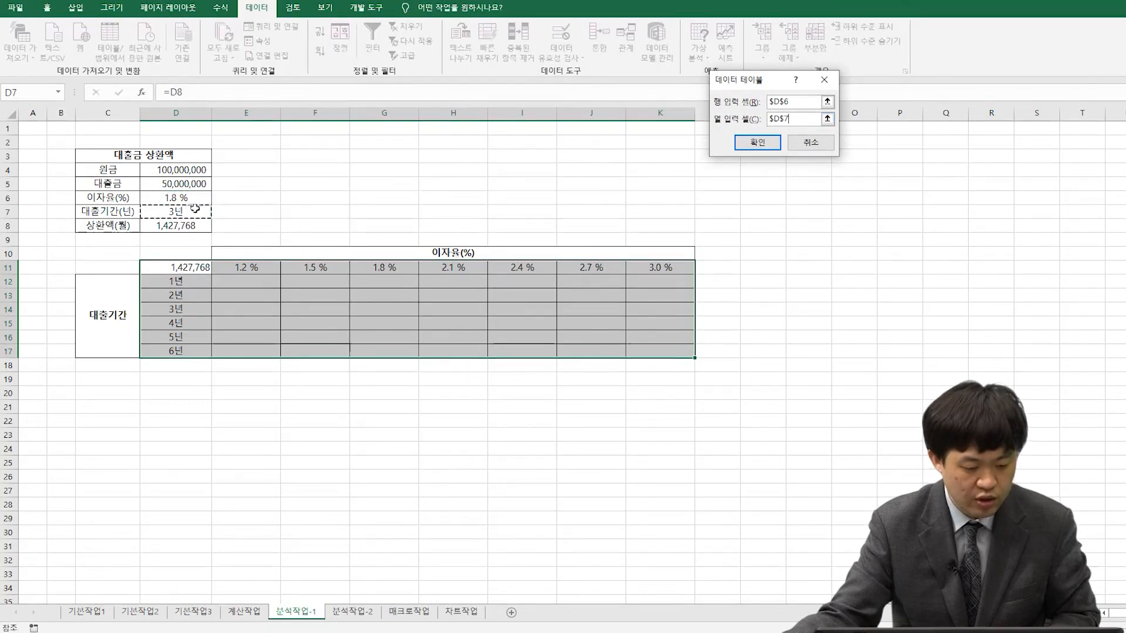
pyautogui.click(757, 142)
pyautogui.click(368, 214)
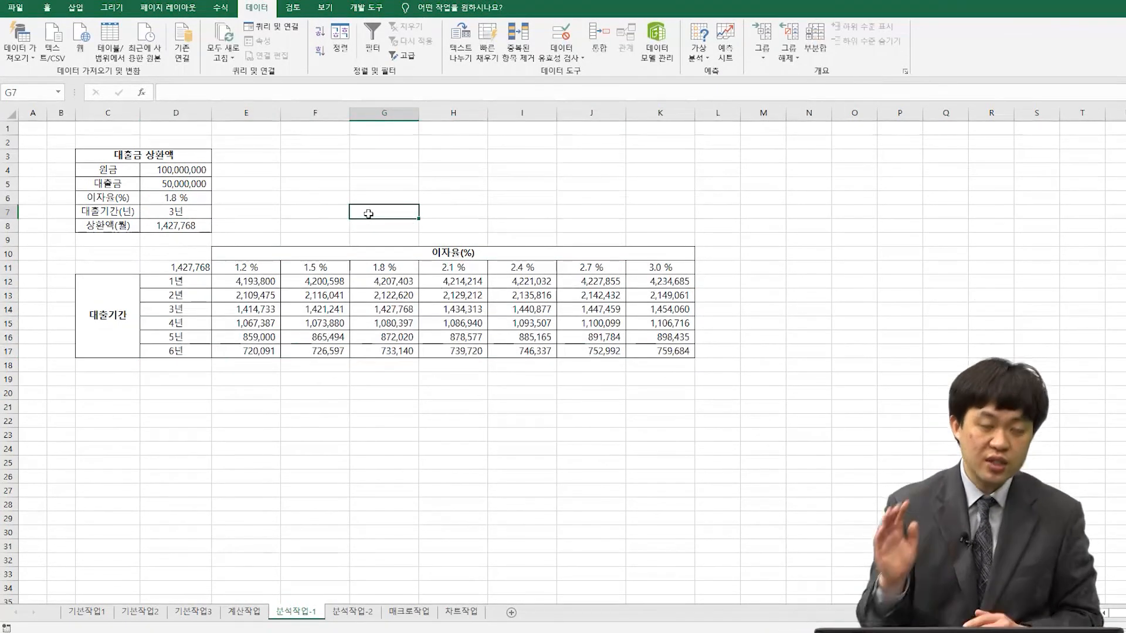